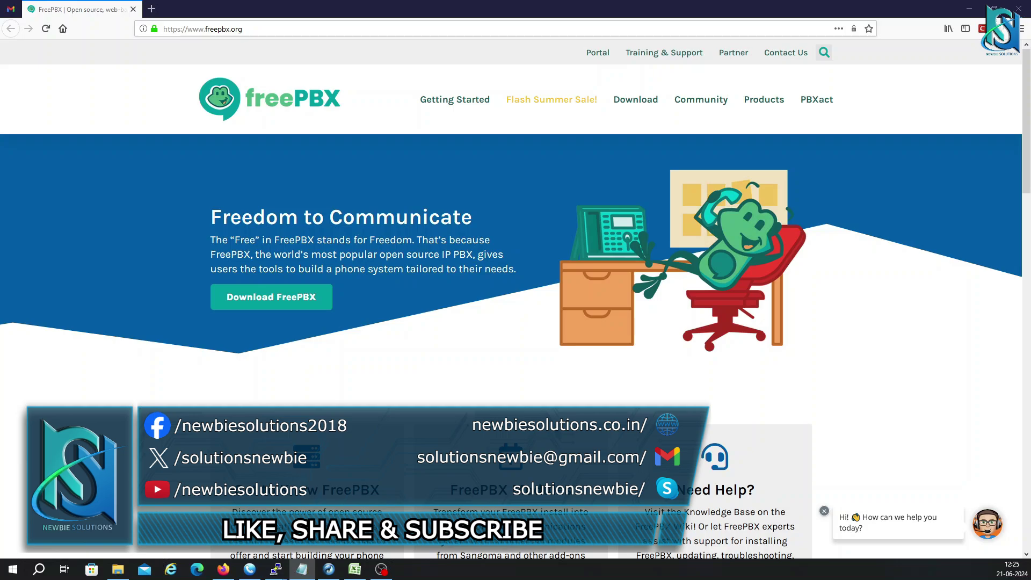
# Choose the recommended FreePBX 14 (Asterisk 13) installation with Graphical Installation - Output to VGA.
pyautogui.hotkey('alt', 'Tab')
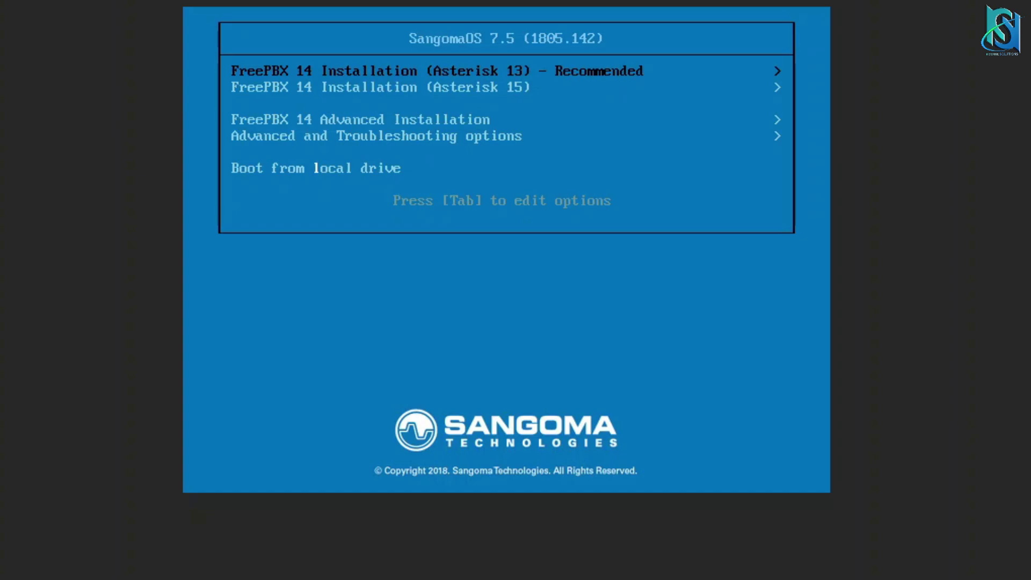
pyautogui.press('Down')
pyautogui.press('Up')
pyautogui.press('Return')
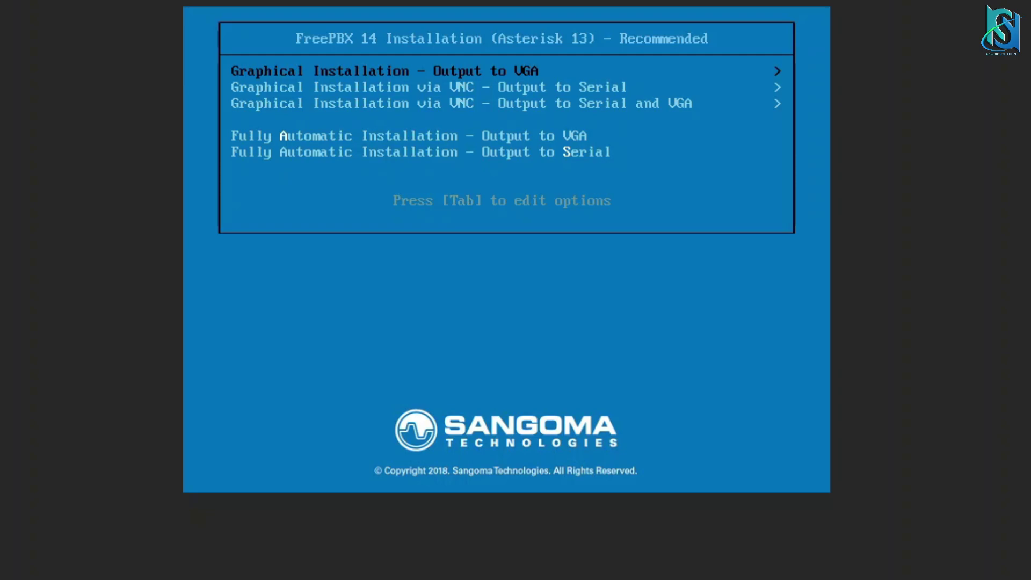
pyautogui.press('Return')
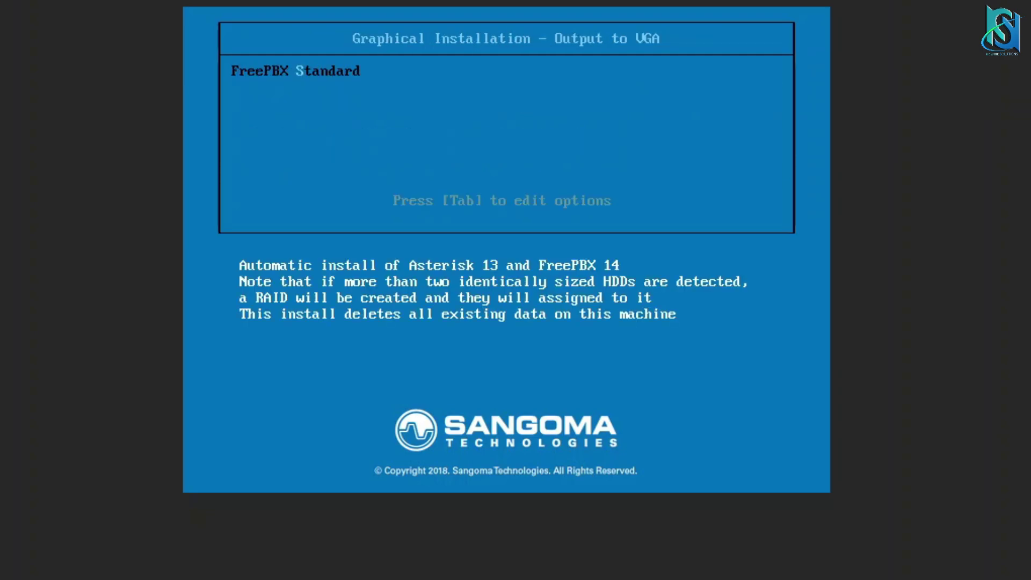
# Start the FreePBX Standard install and set and confirm the root password, accepting the weak-password warning.
pyautogui.press('Return')
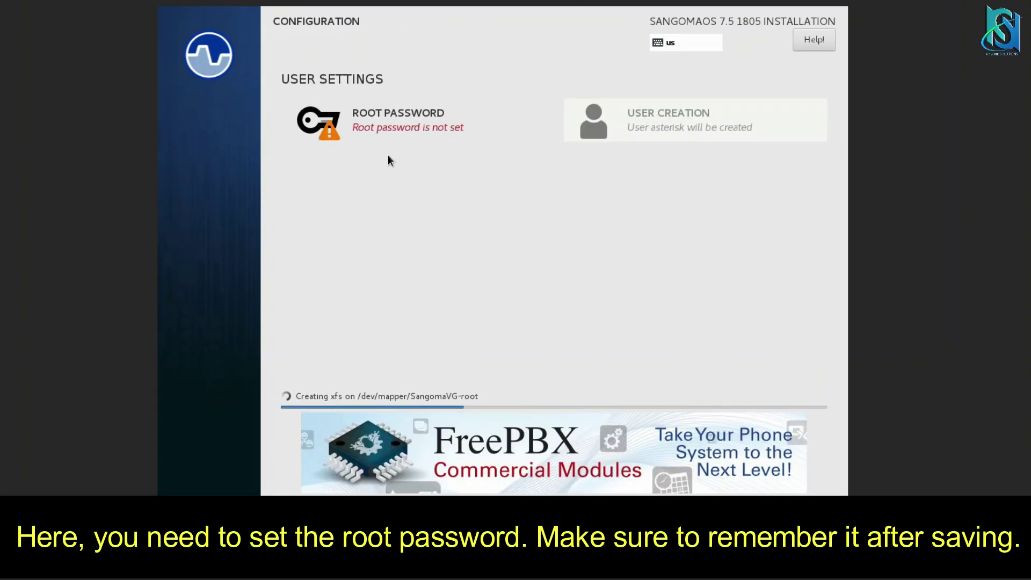
pyautogui.click(354, 128)
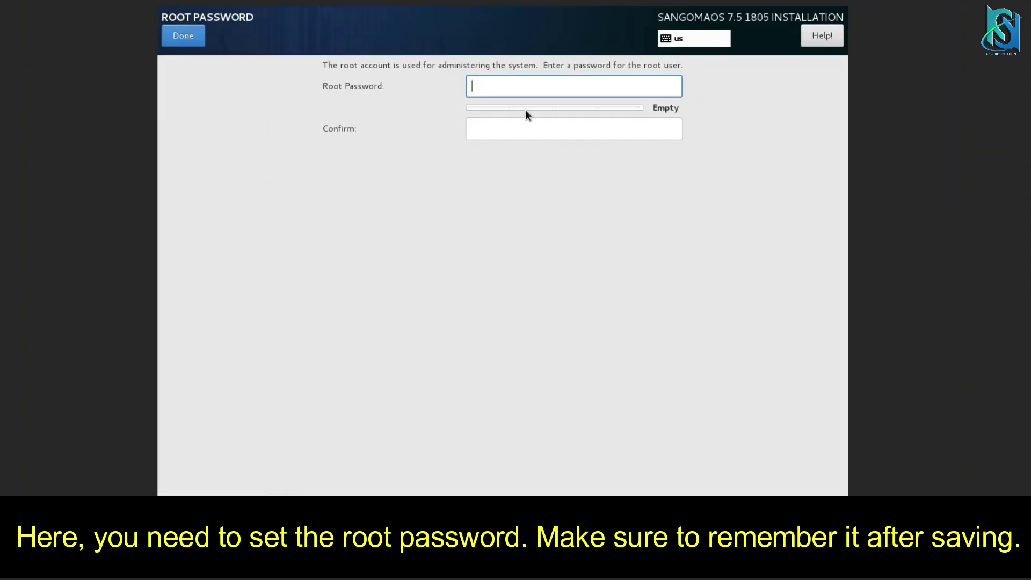
pyautogui.write('••••')
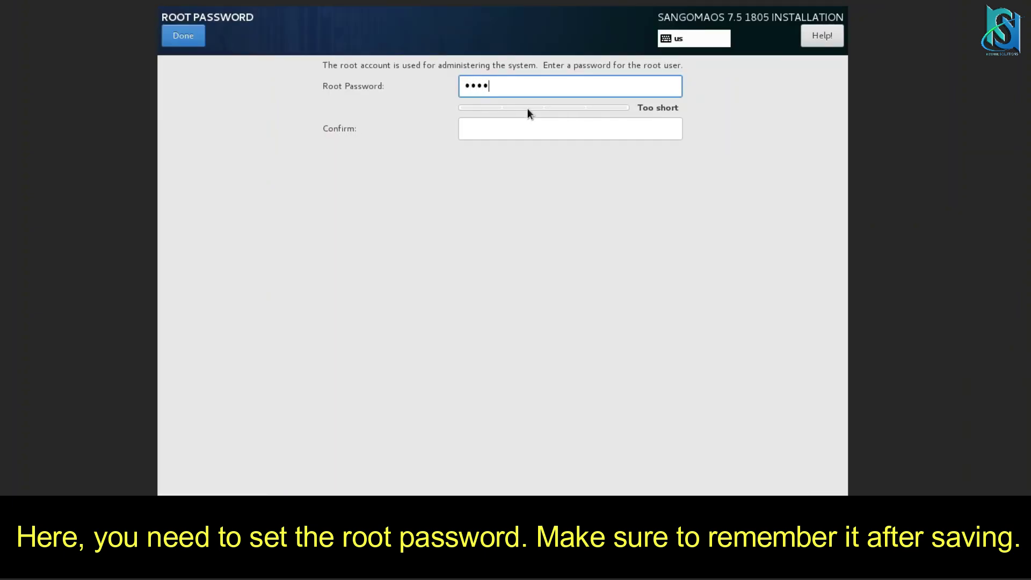
pyautogui.write('••••••')
pyautogui.press('Tab')
pyautogui.write('•••••')
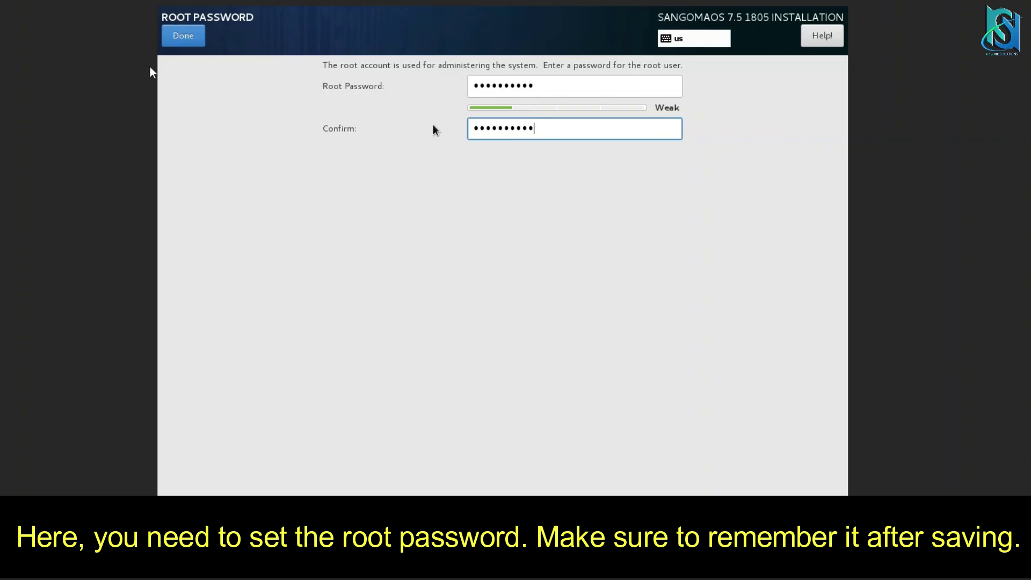
pyautogui.click(176, 40)
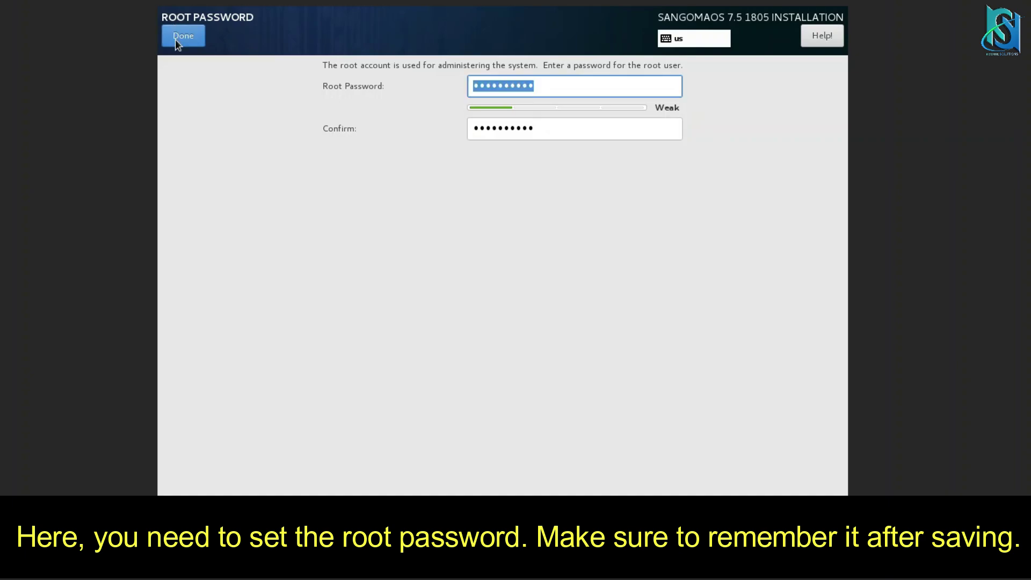
pyautogui.click(183, 36)
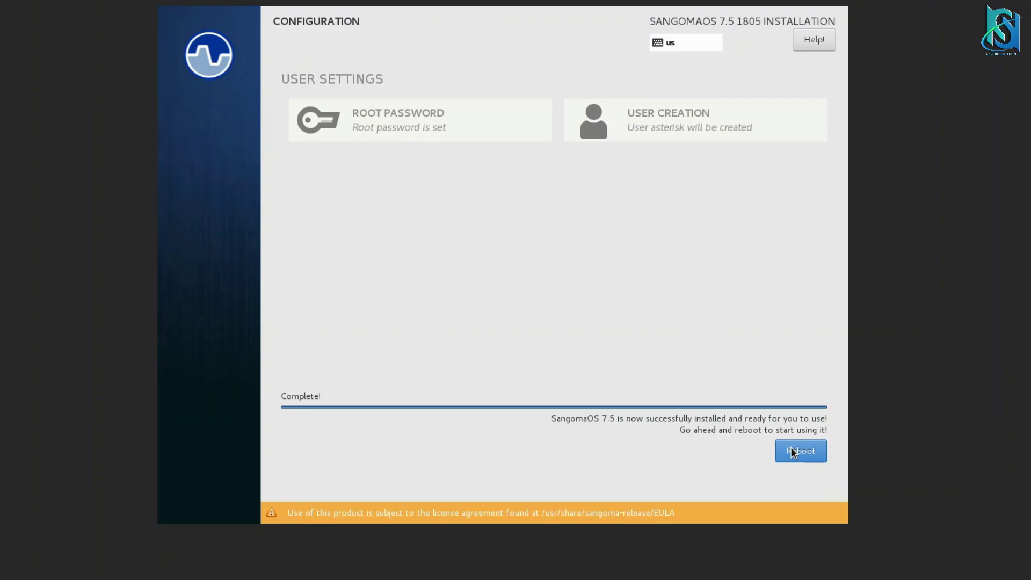
# Reboot, log in as root, and enter vi /etc/sysconfig/network-scripts/ifcfg-eth0 at the prompt.
pyautogui.click(792, 450)
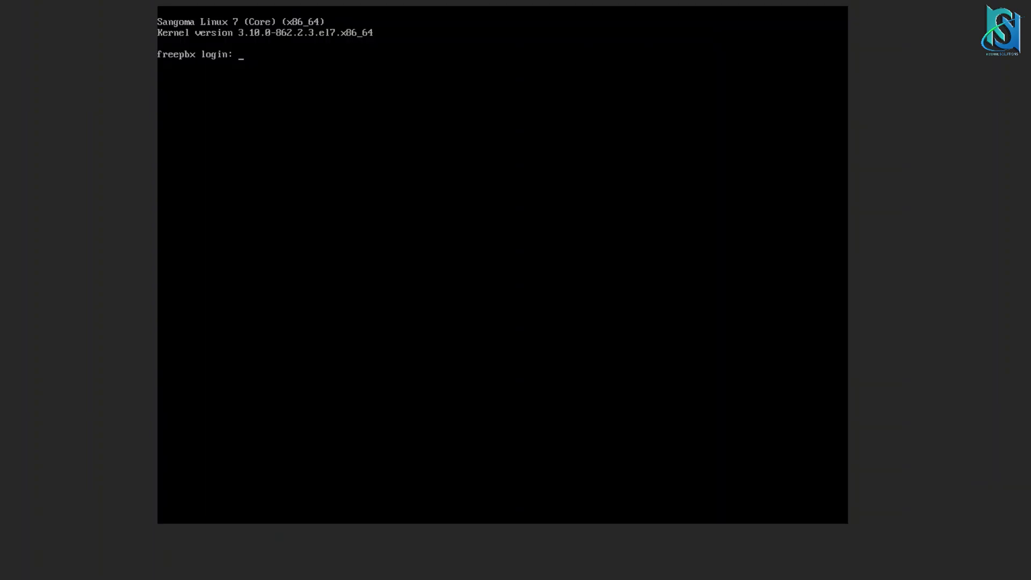
pyautogui.write('root')
pyautogui.press('Return')
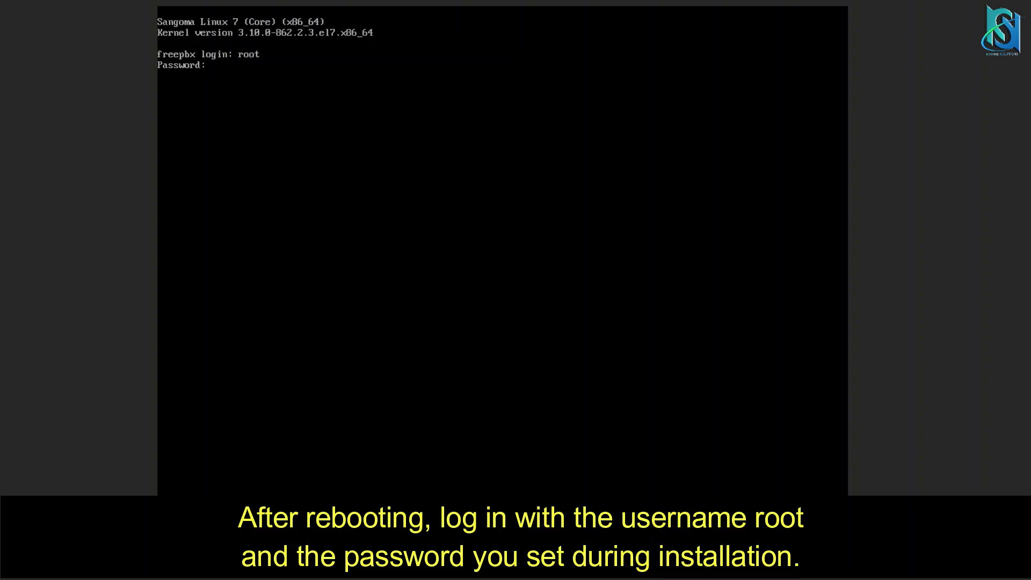
pyautogui.press('Return')
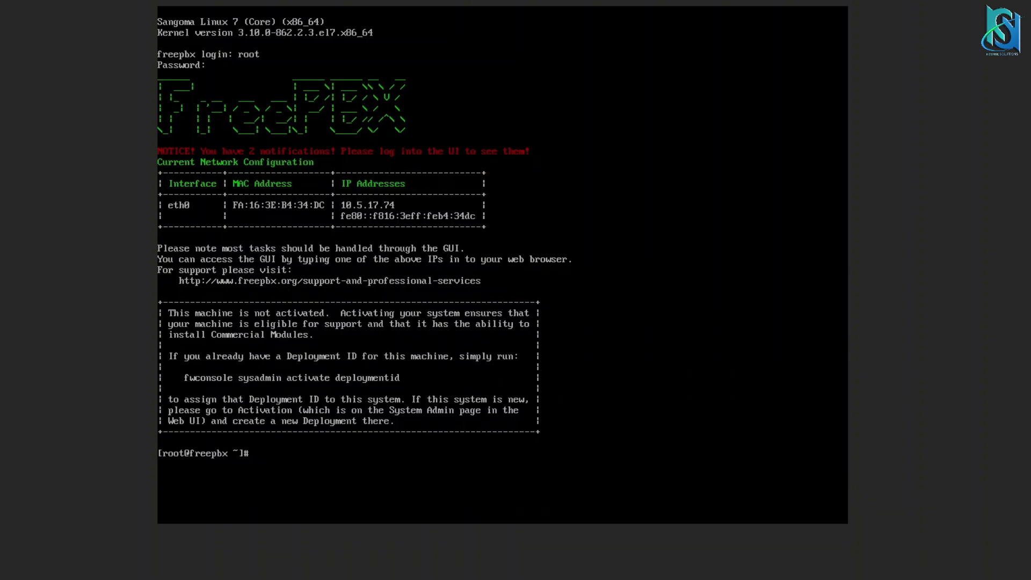
pyautogui.write('vi /etc/sysconfig/network-scripts/ifcf')
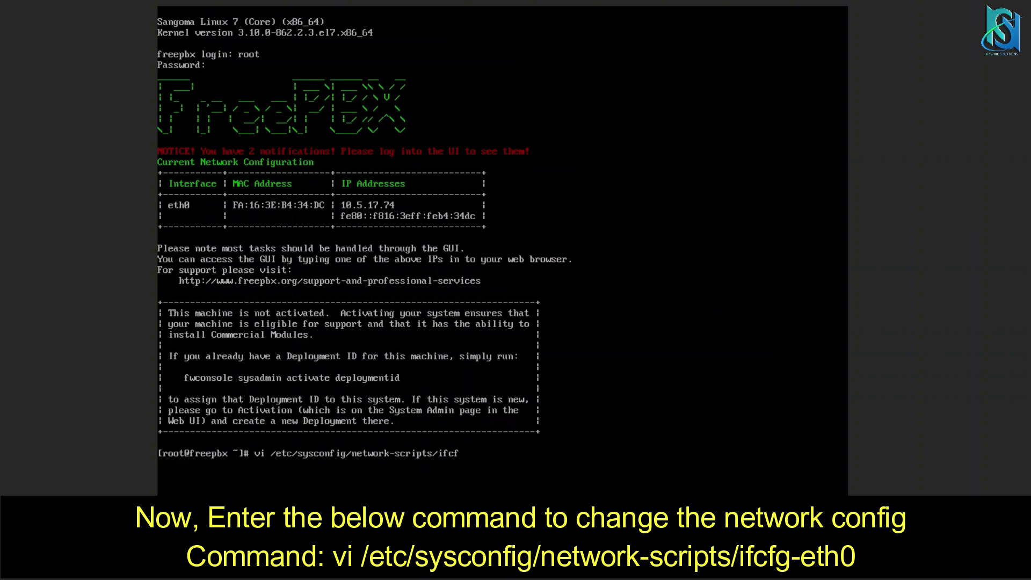
pyautogui.write('g-eth0')
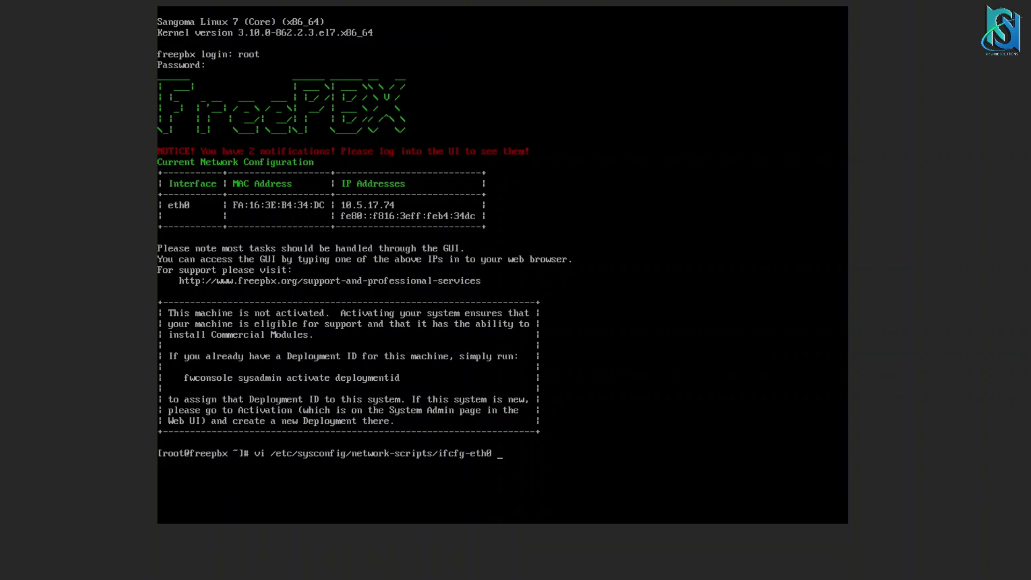
# Open ifcfg-eth0 in vi and replace BOOTPROTO's dhcp value with STATIC.
pyautogui.press('Return')
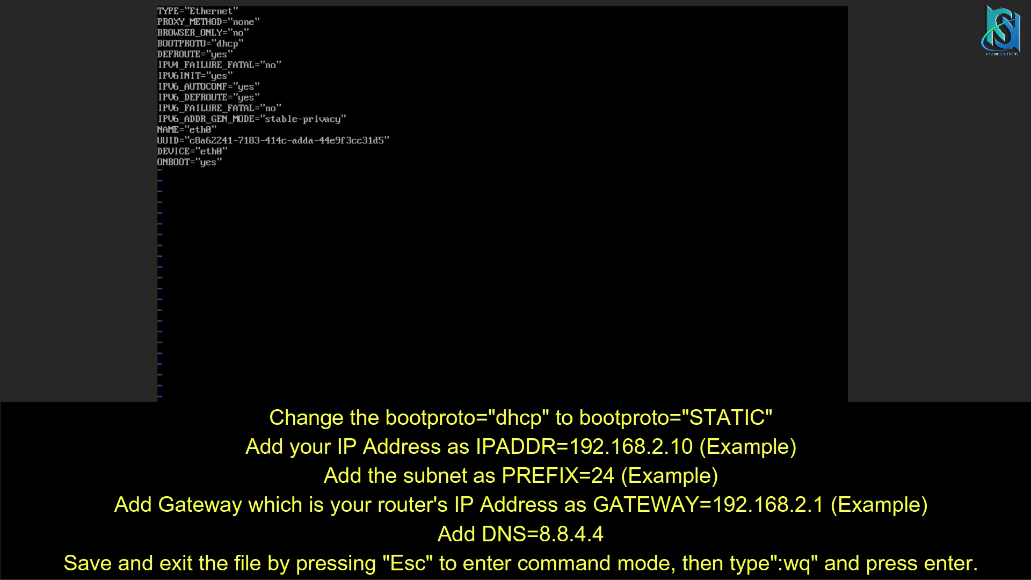
pyautogui.press('Right')
pyautogui.press('Right')
pyautogui.press('Delete')
pyautogui.press('BackSpace')
pyautogui.press('BackSpace')
pyautogui.press('BackSpace')
pyautogui.write('STATIC')
# Add a new line below BOOTPROTO beginning with IPADDR=.
pyautogui.press('Return')
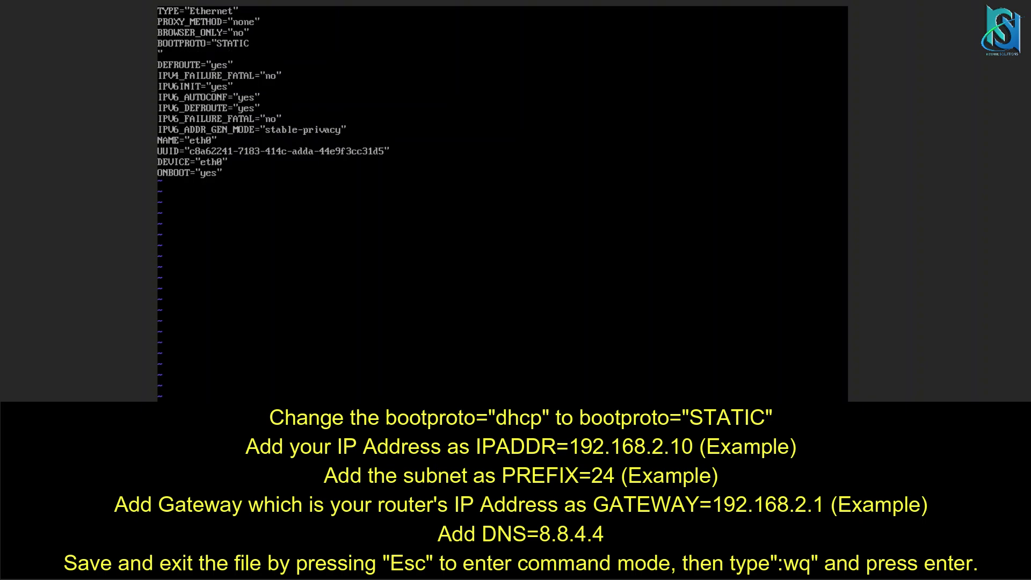
pyautogui.press('BackSpace')
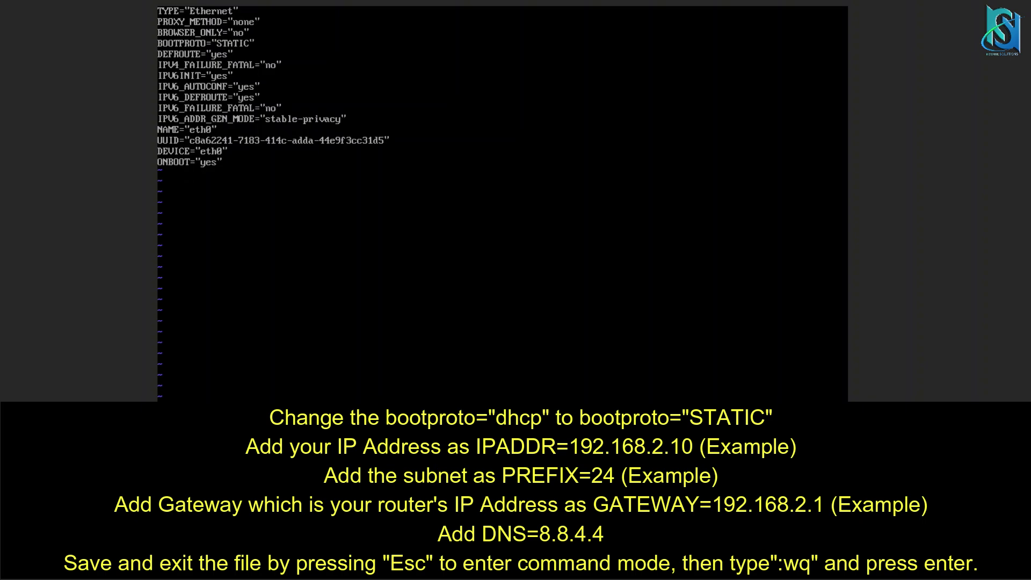
pyautogui.press('Return')
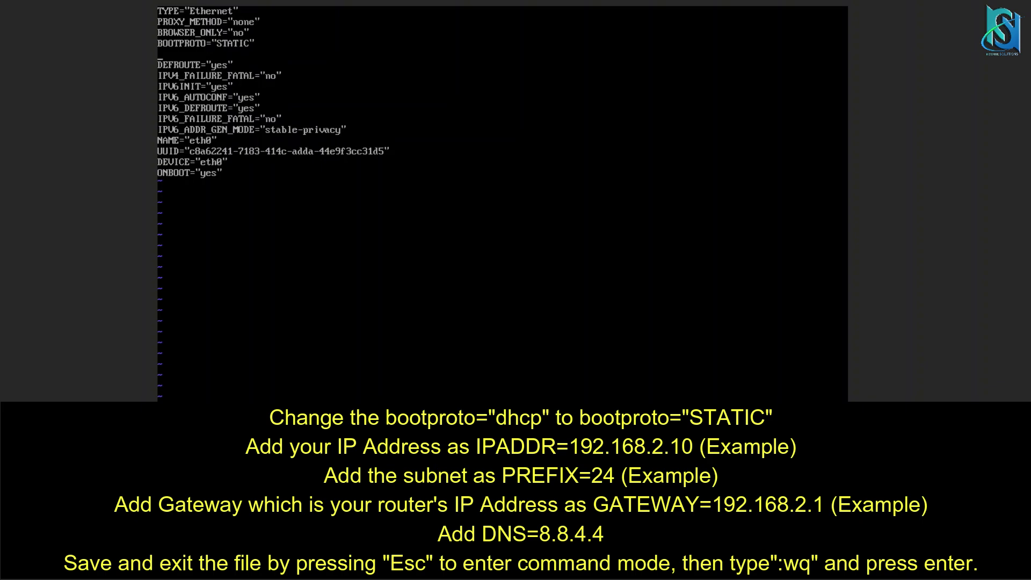
pyautogui.write('IPADDR=')
# Finish IPADDR=192.168.2.10, then add PREFIX=24, GATEWAY=192.168.2.1 and DNS=8.8.4.4 lines.
pyautogui.write('192.168.210')
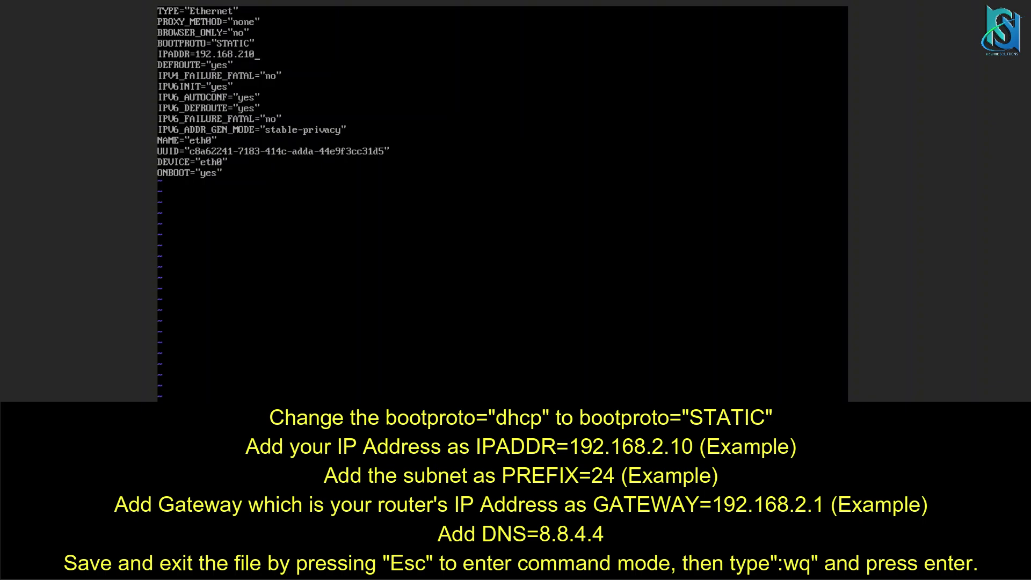
pyautogui.press('BackSpace')
pyautogui.press('BackSpace')
pyautogui.write('.10')
pyautogui.press('Return')
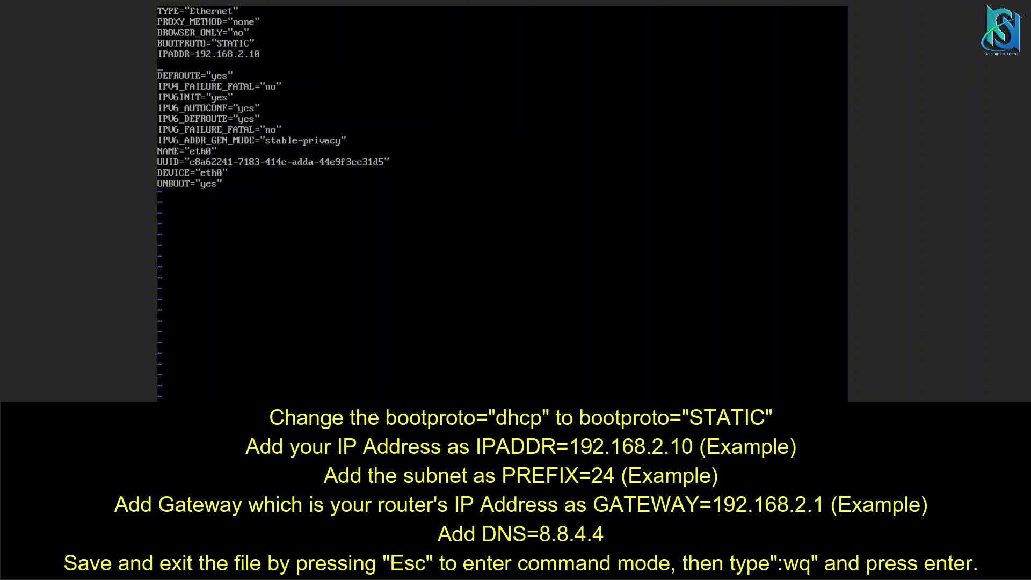
pyautogui.write('PREFIX=24')
pyautogui.press('Return')
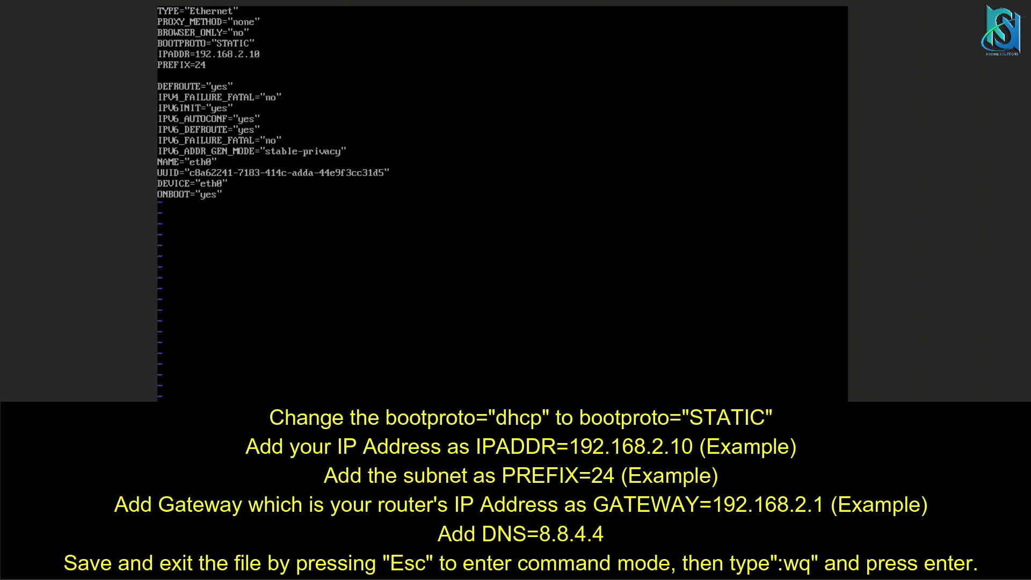
pyautogui.write('GATEWAY=192.168.2.1')
pyautogui.press('Return')
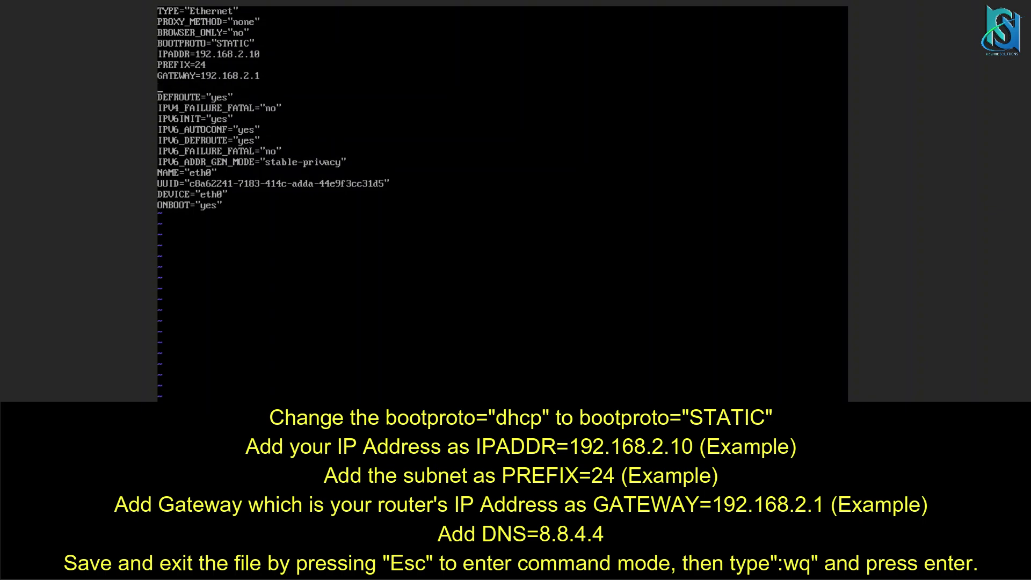
pyautogui.write('DNS=8.8.4.4')
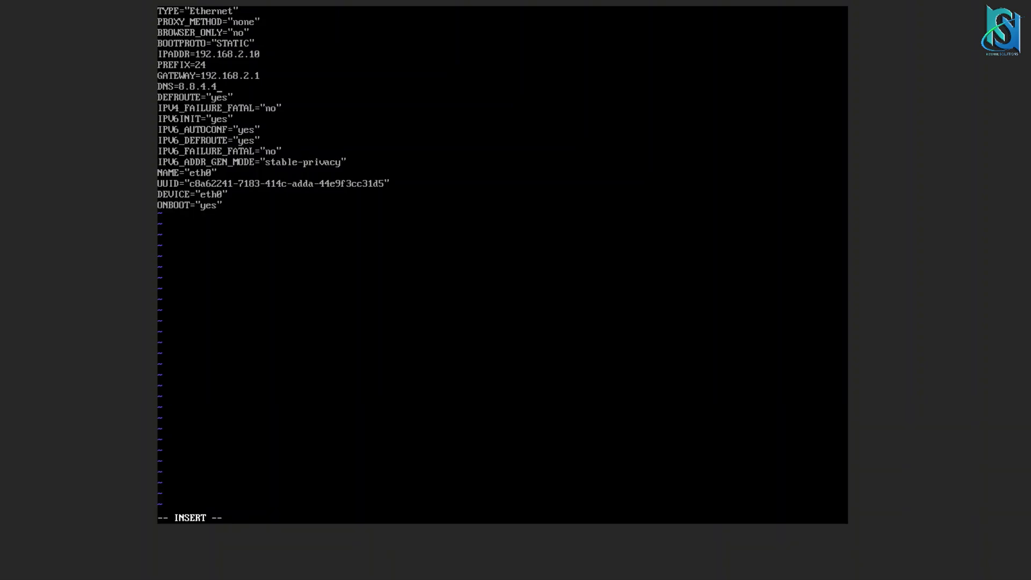
# Save ifcfg-eth0 with :wq and run service network restart.
pyautogui.press('Escape')
pyautogui.write(':WQ!')
pyautogui.press('BackSpace')
pyautogui.press('BackSpace')
pyautogui.press('BackSpace')
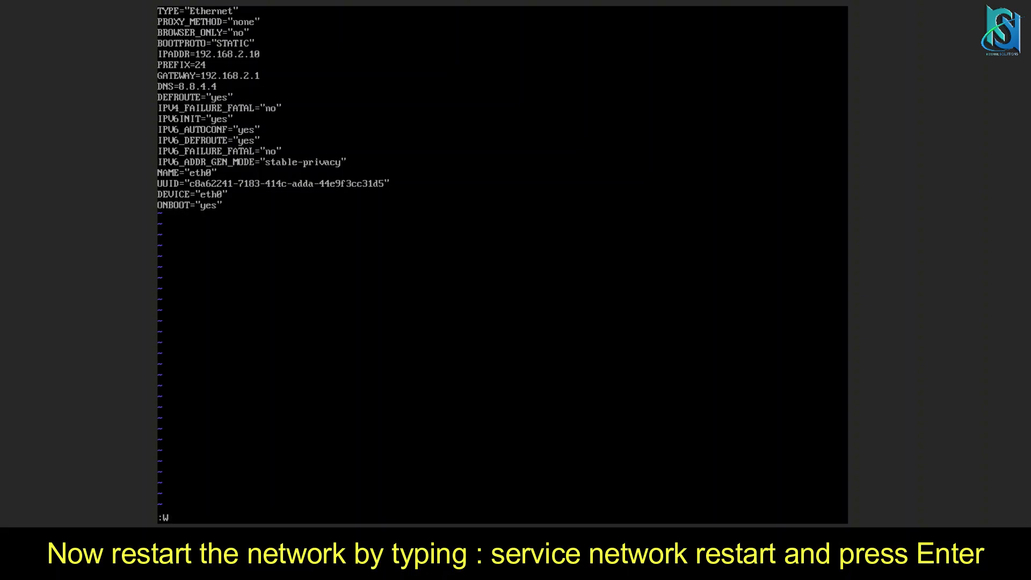
pyautogui.write('wq!')
pyautogui.press('Return')
pyautogui.write('service network restart')
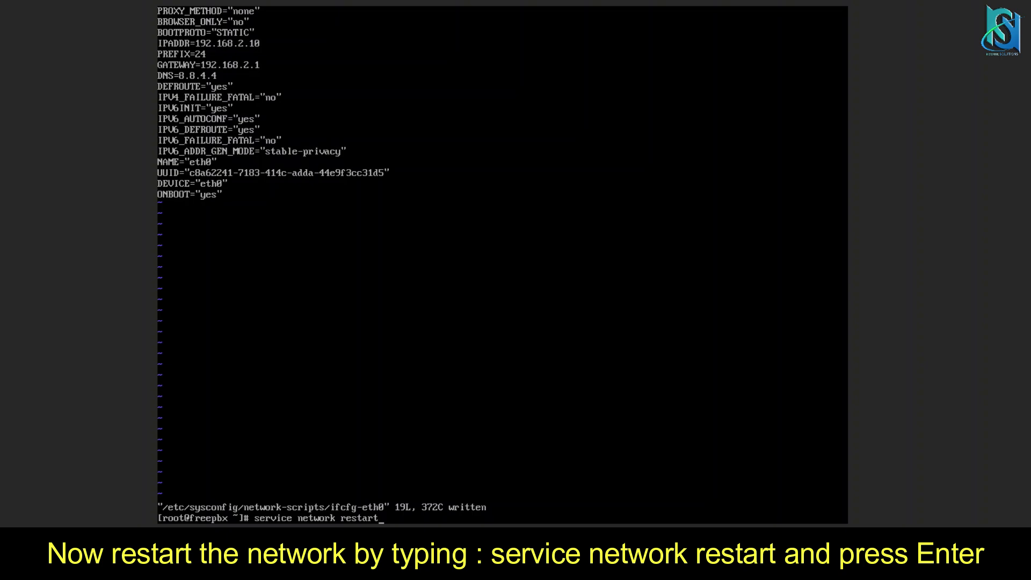
pyautogui.press('Return')
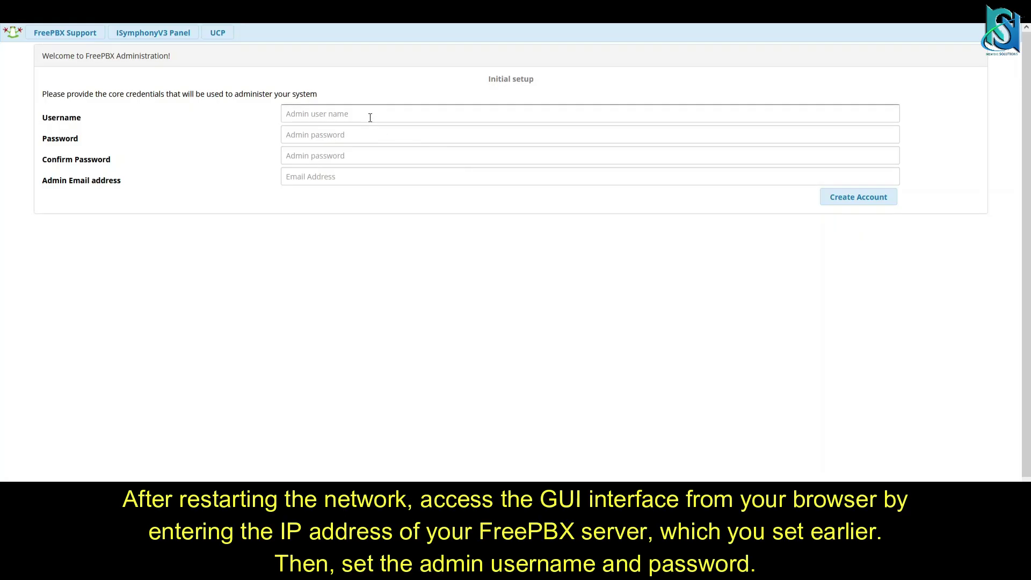
# Create the FreePBX admin account with a username, confirmed password and admin email address.
pyautogui.click(370, 114)
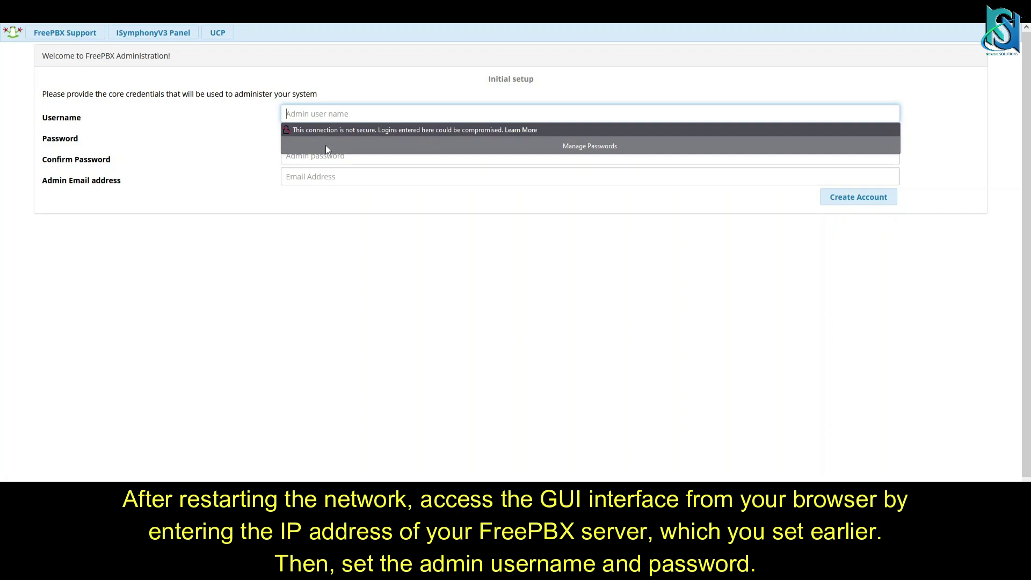
pyautogui.write('susam')
pyautogui.press('Tab')
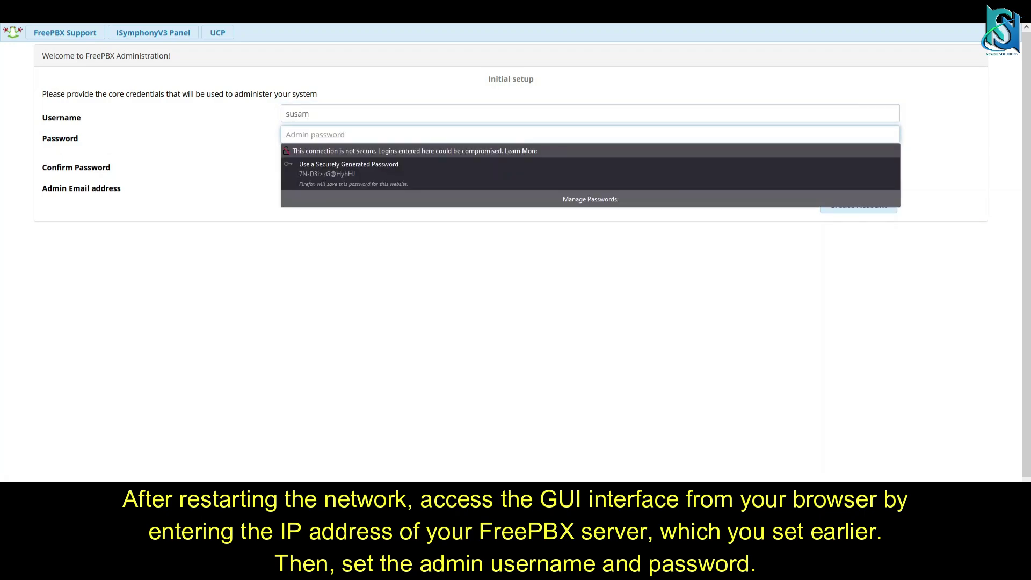
pyautogui.write('********')
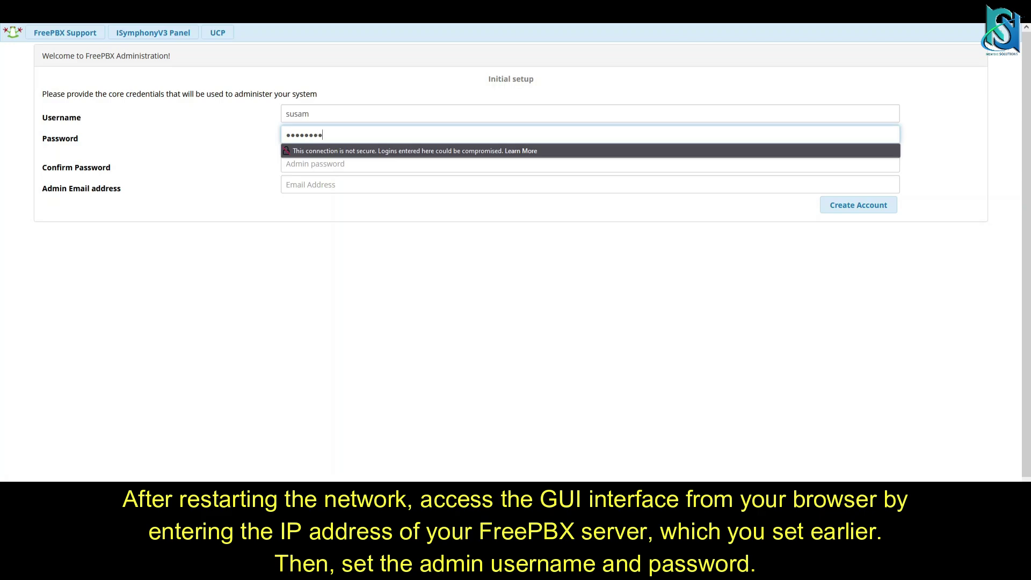
pyautogui.press('Tab')
pyautogui.write('**')
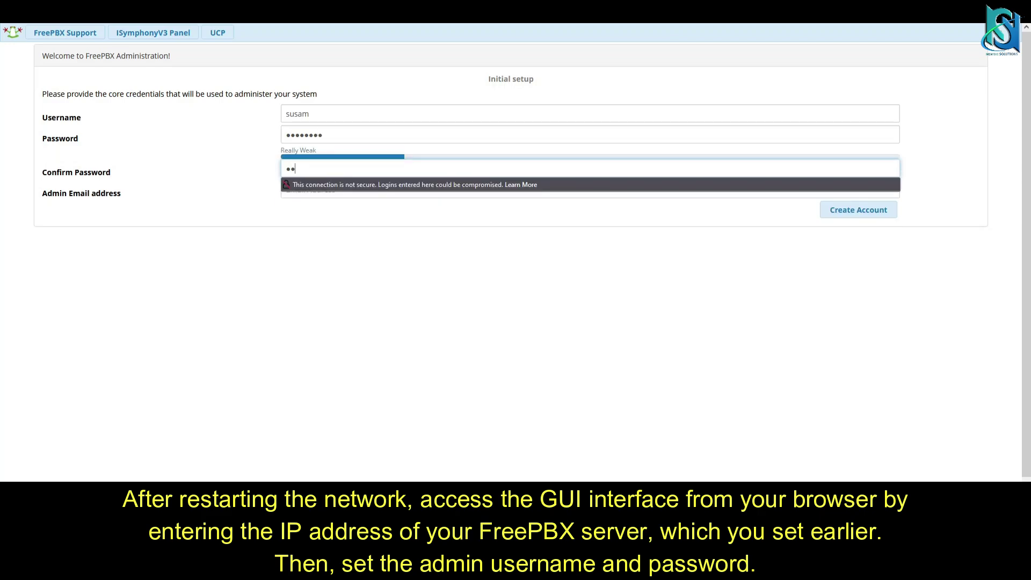
pyautogui.write('******')
pyautogui.click(370, 185)
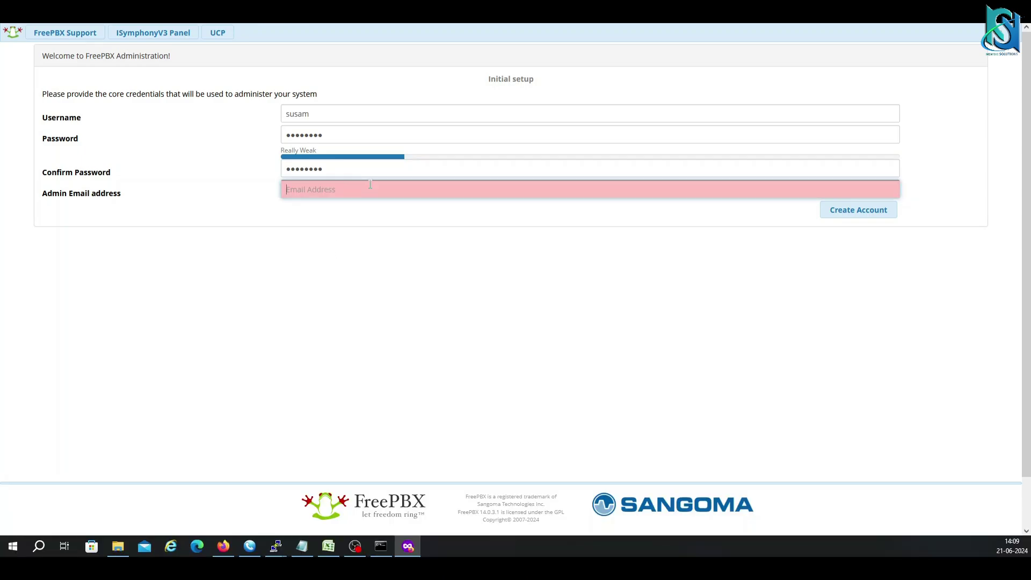
pyautogui.write('abc@gmail.com')
pyautogui.click(841, 214)
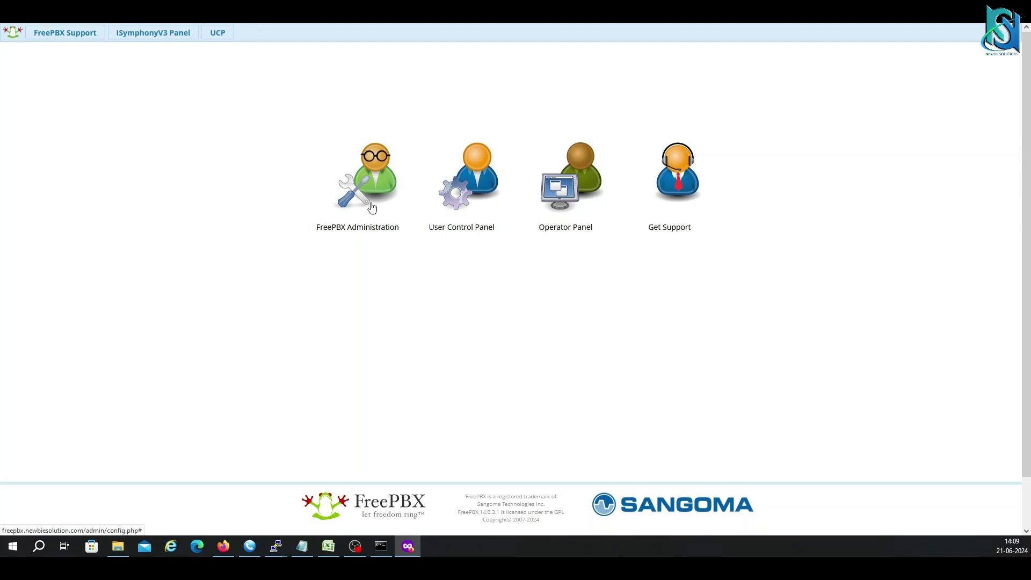
# Log in to FreePBX Administration with the new admin username and password.
pyautogui.click(371, 208)
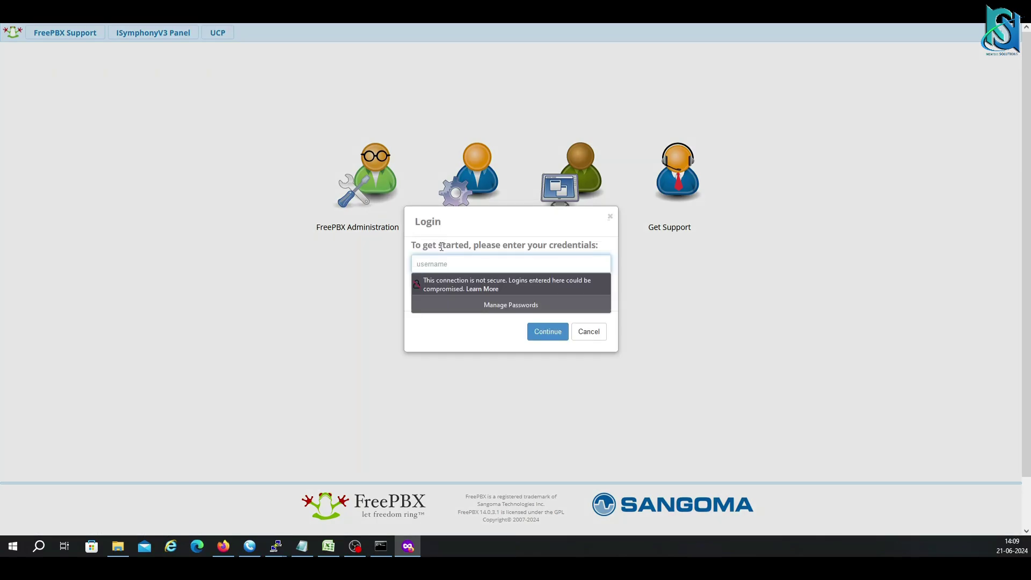
pyautogui.press('Tab')
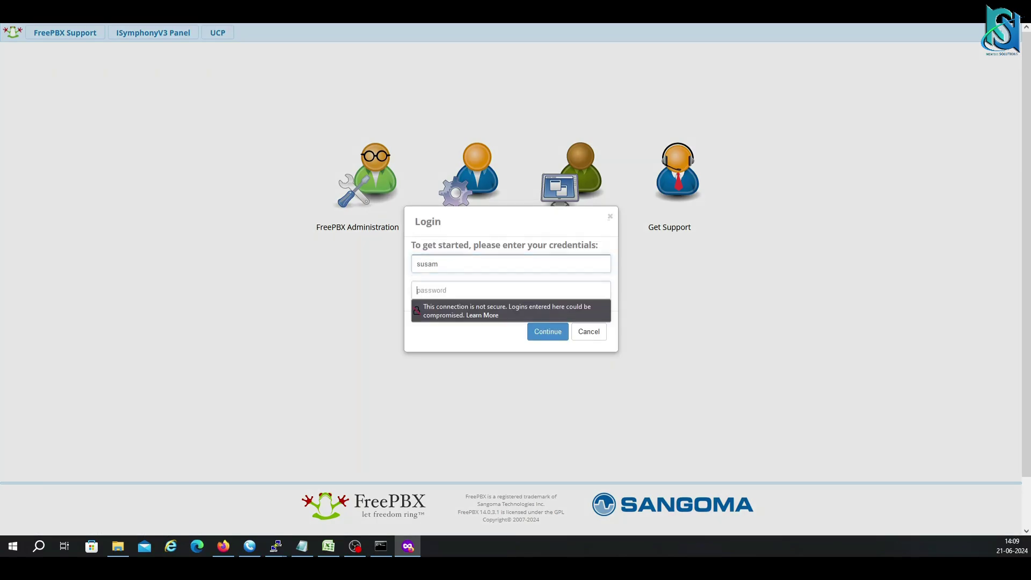
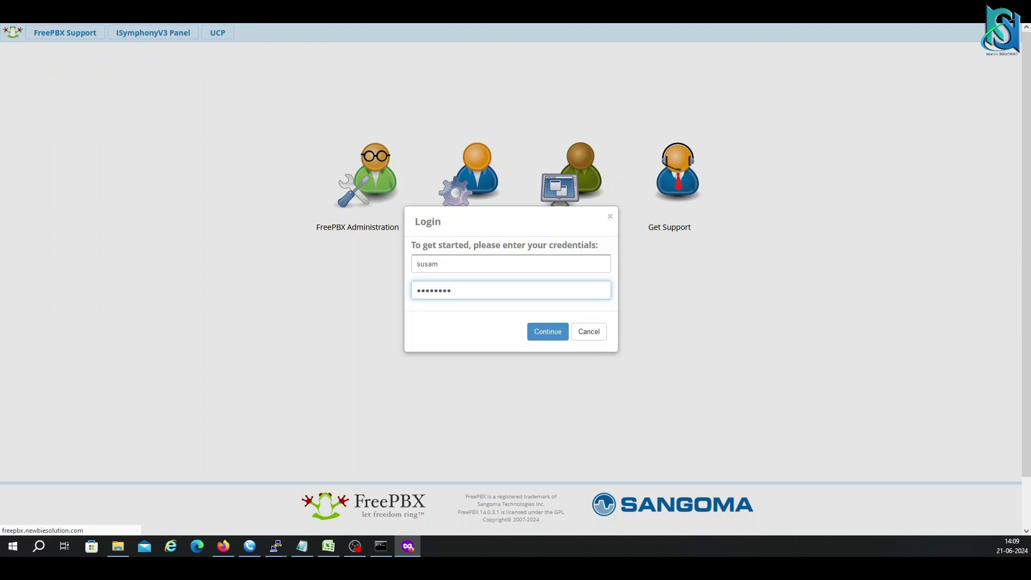
pyautogui.press('Return')
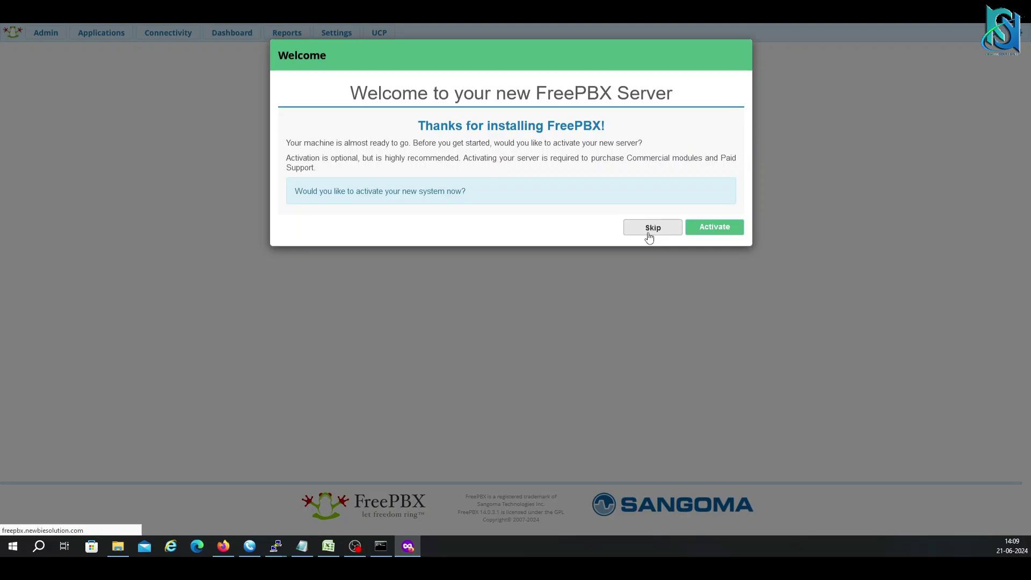
# Skip the activation, PBXact Cloud and Sipstation prompts and submit the default English, Asia/Kolkata locales.
pyautogui.click(649, 231)
pyautogui.click(698, 370)
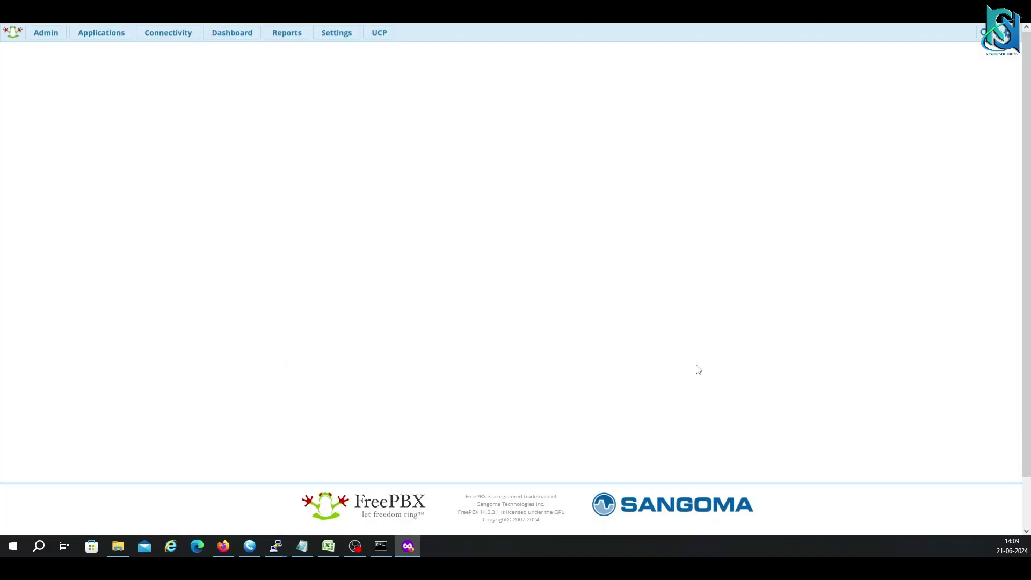
pyautogui.click(705, 369)
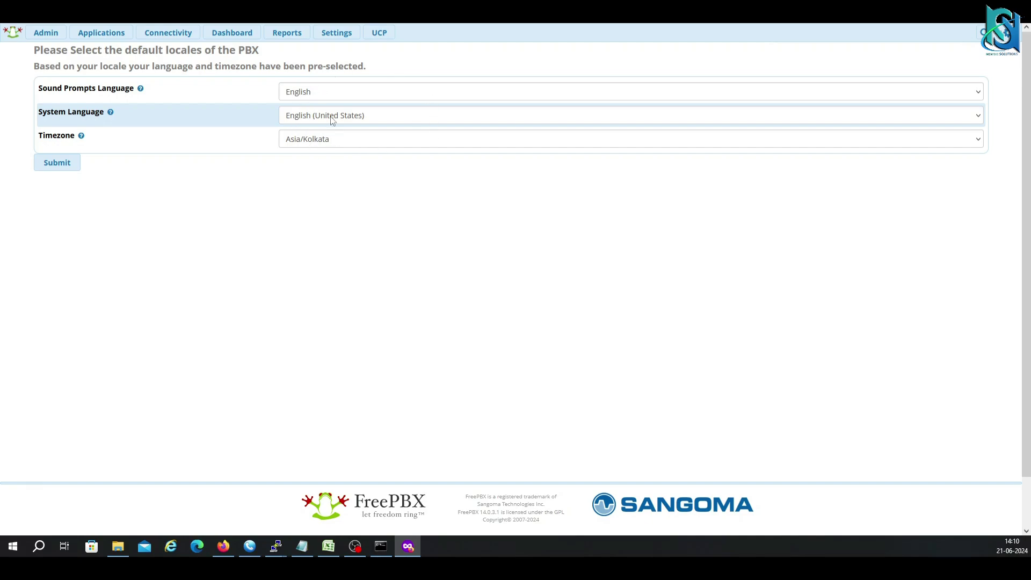
pyautogui.click(58, 164)
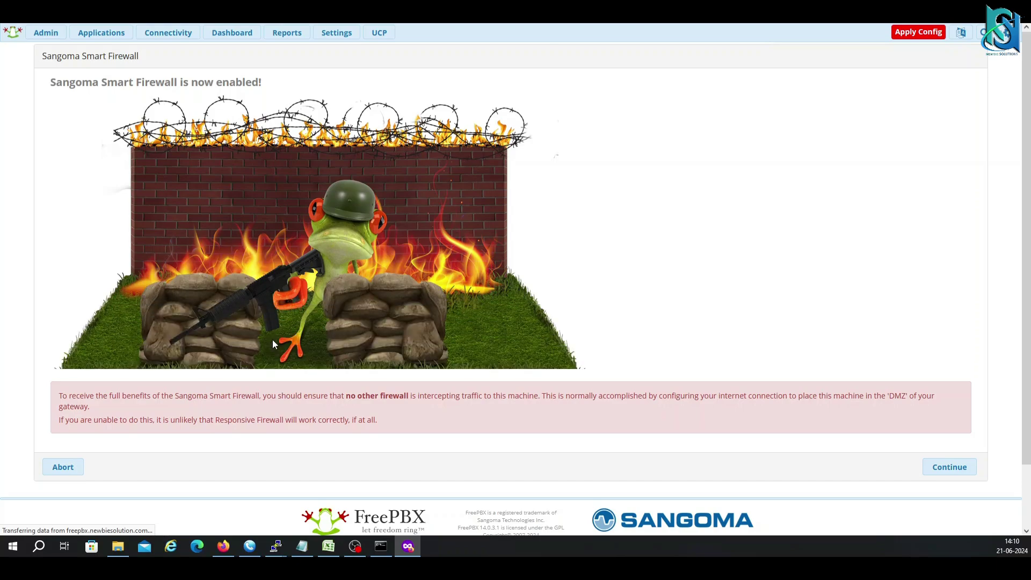
# Answer the Smart Firewall wizard: trust this client computer and enable the Responsive Firewall.
pyautogui.click(935, 468)
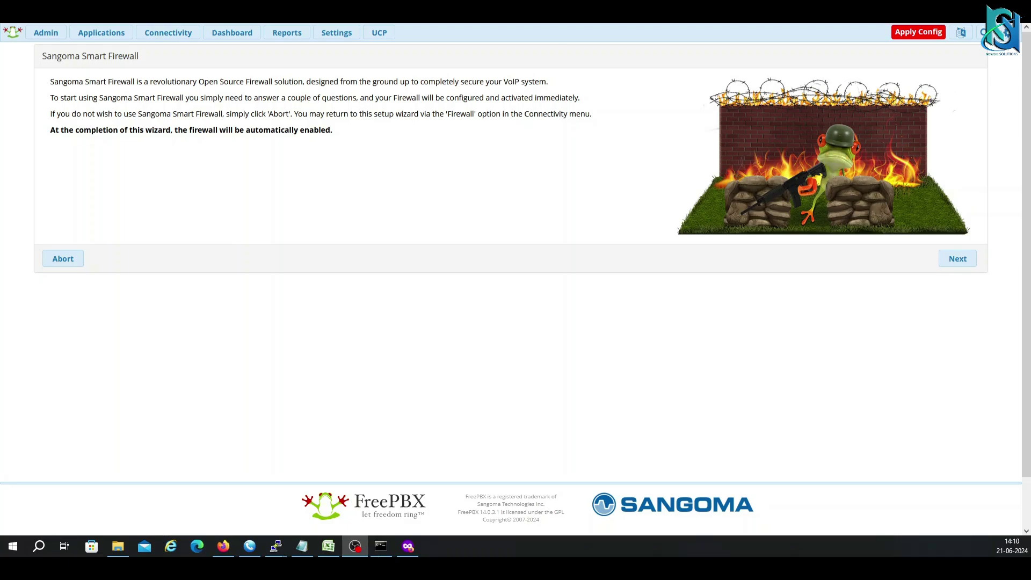
pyautogui.click(958, 258)
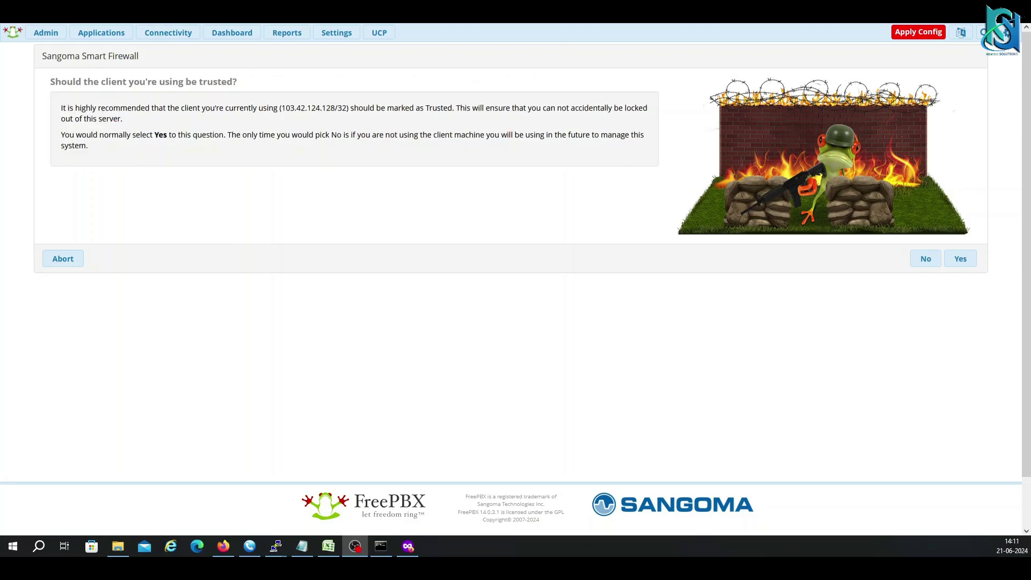
pyautogui.click(960, 259)
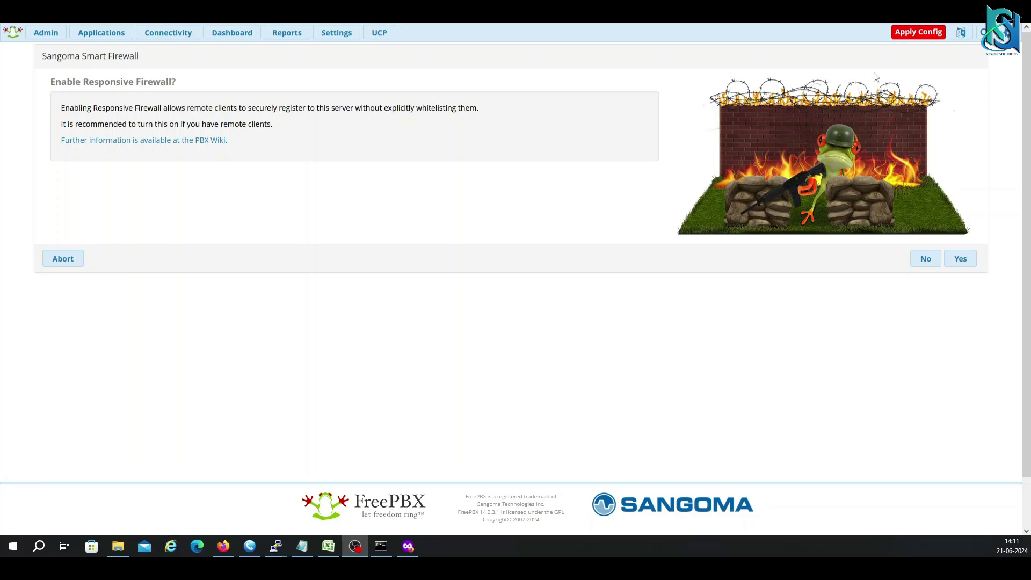
pyautogui.click(959, 261)
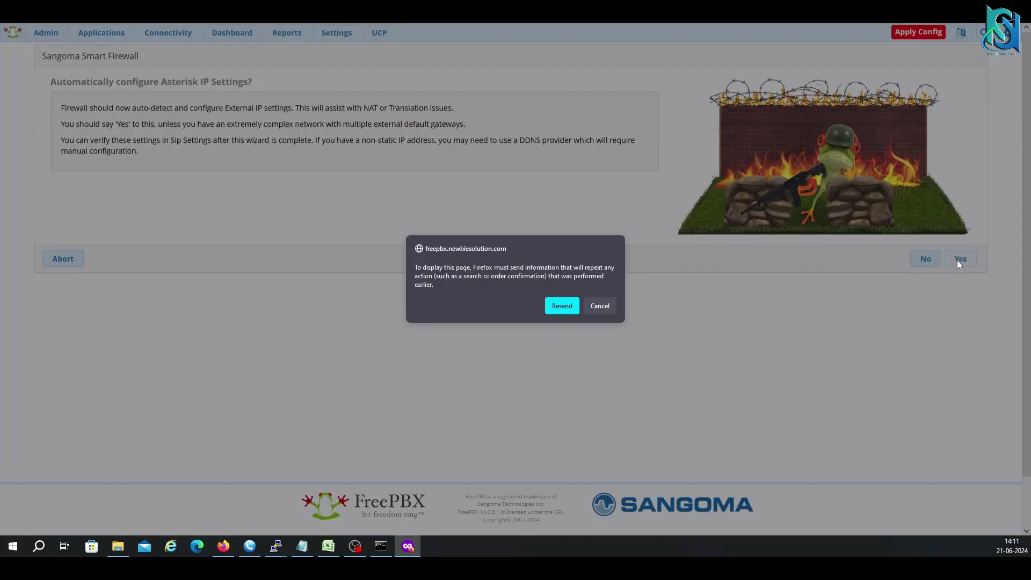
pyautogui.press('Return')
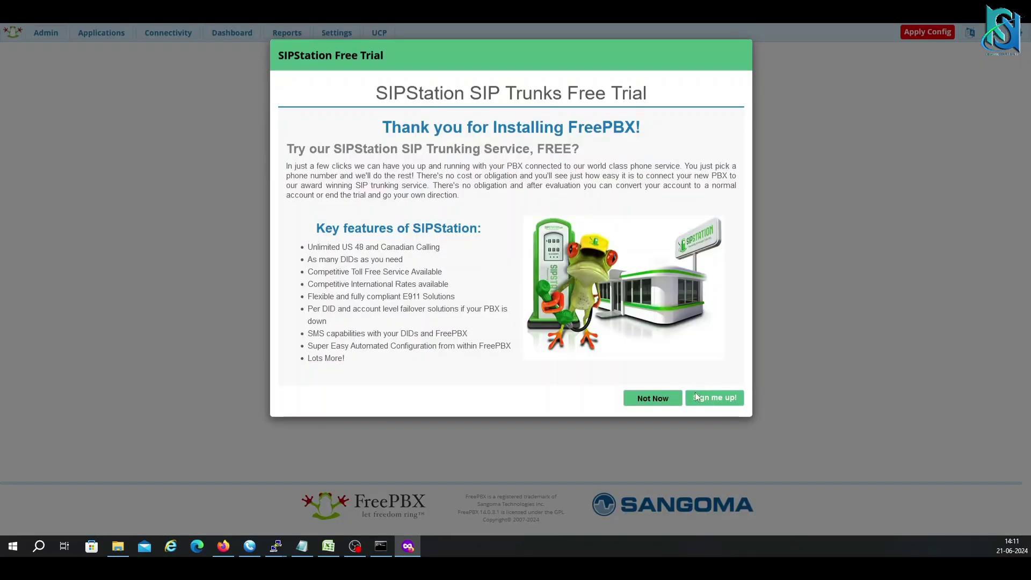
# Dismiss the SIPStation Free Trial offer with Not Now and review the Dashboard's System Overview.
pyautogui.click(662, 402)
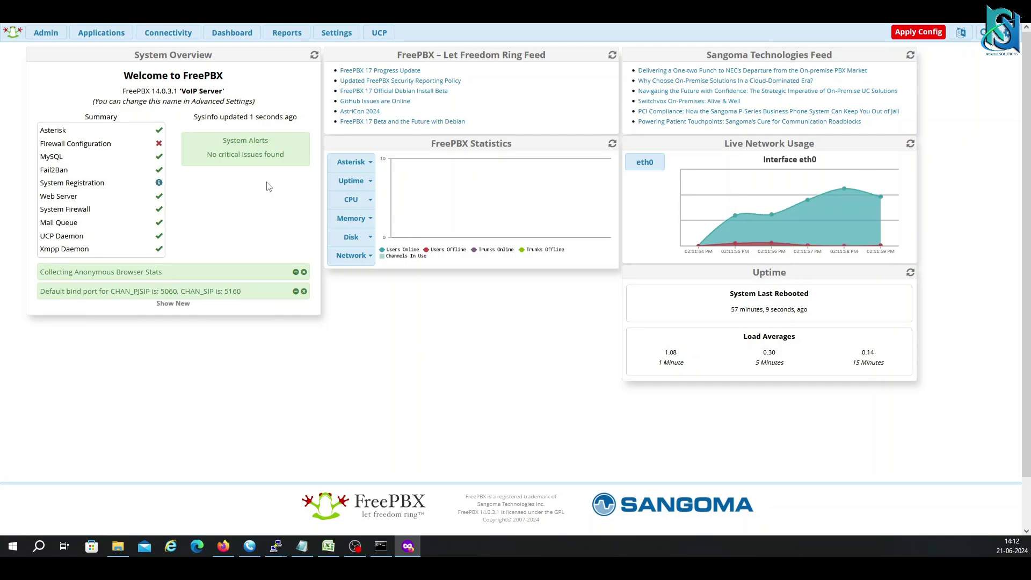
pyautogui.moveTo(873, 183)
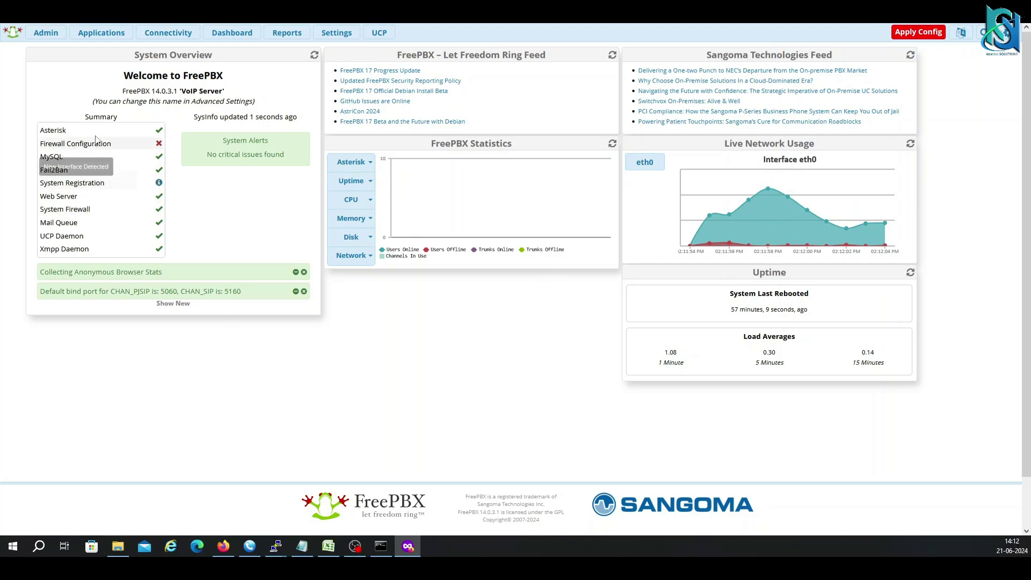
pyautogui.moveTo(100, 138)
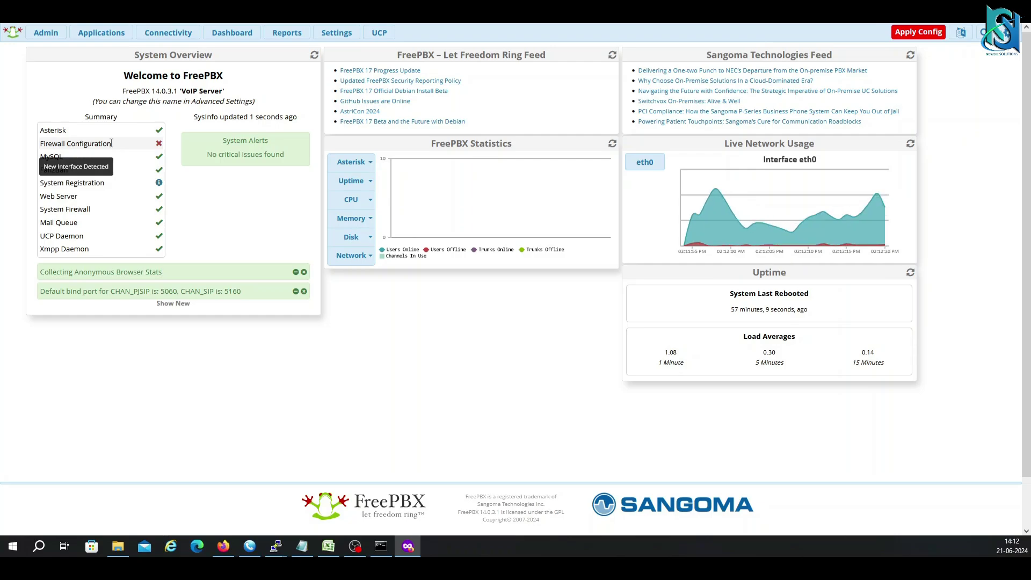
# Go to Applications > Extensions and start adding a new PJSIP extension.
pyautogui.click(50, 33)
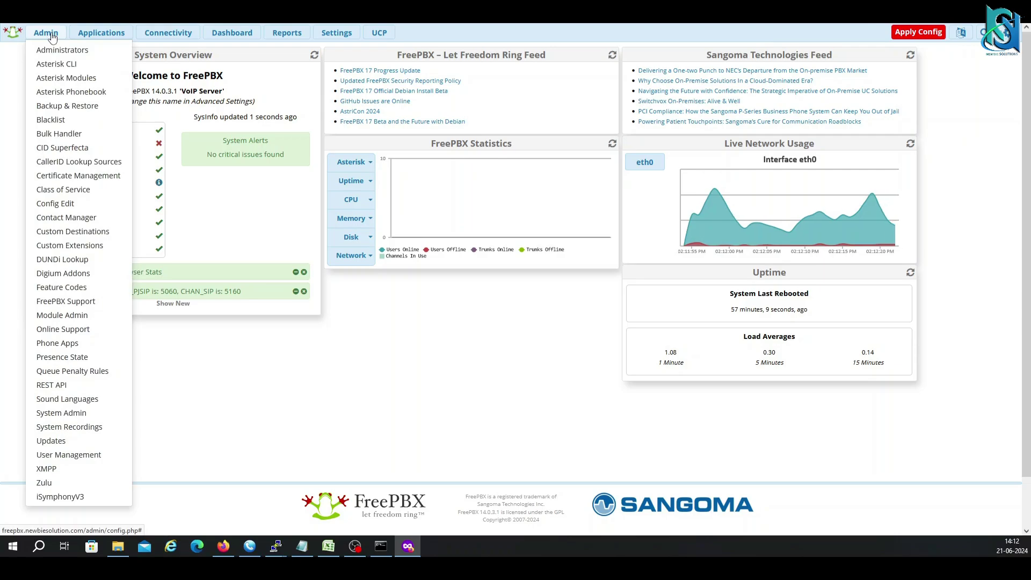
pyautogui.click(109, 35)
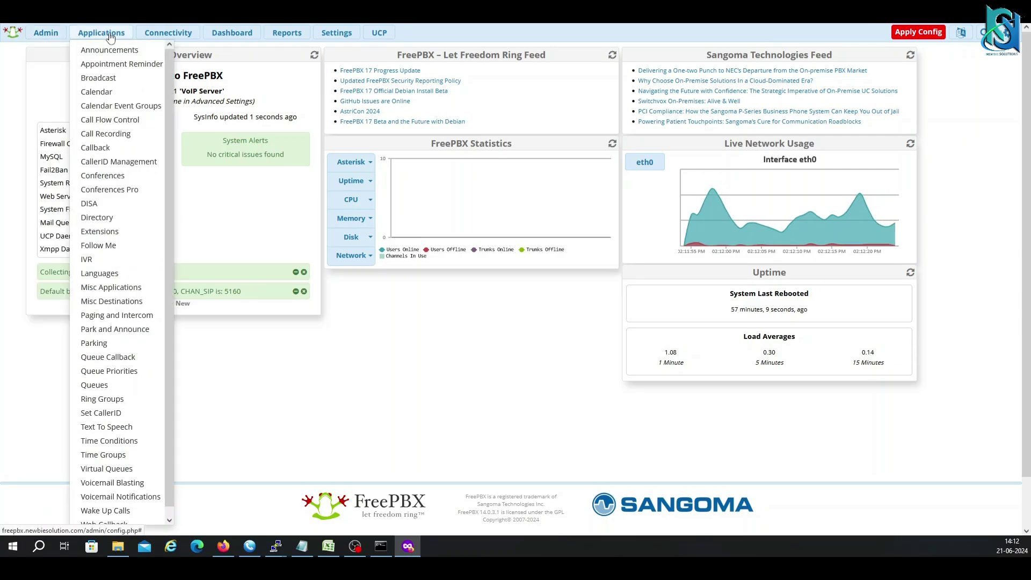
pyautogui.click(110, 233)
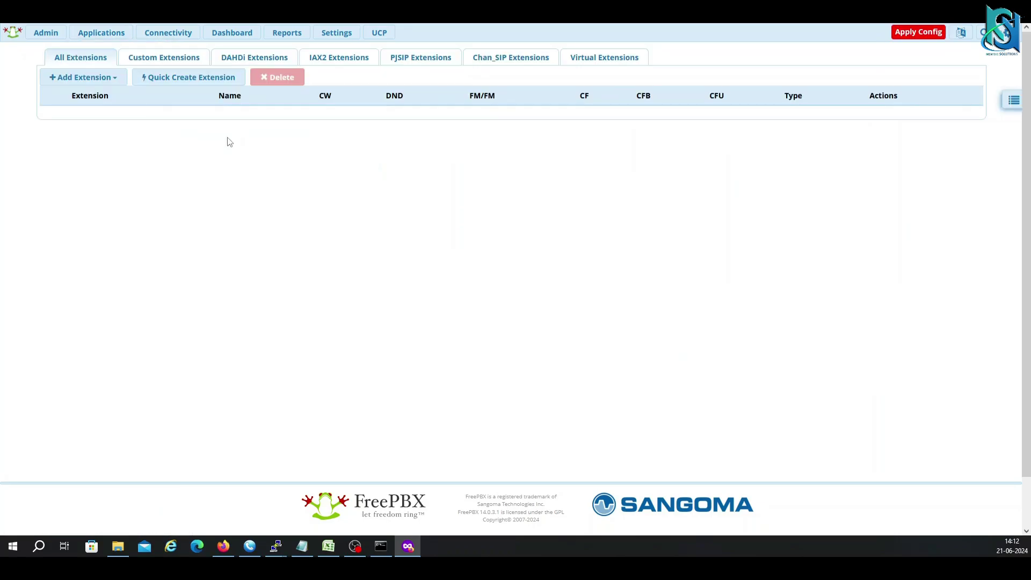
pyautogui.click(101, 85)
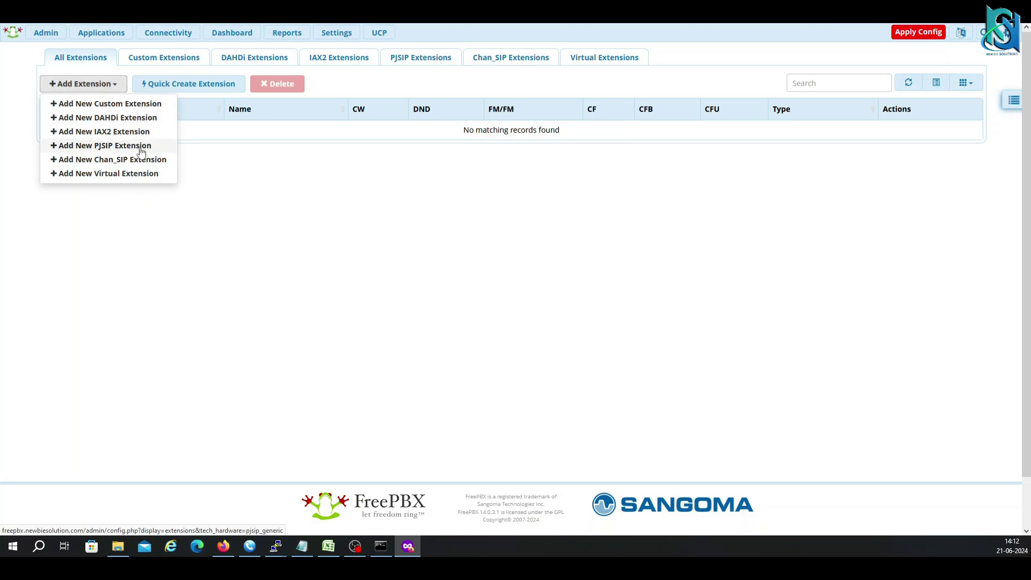
pyautogui.click(141, 146)
# Enter extension number 401, display name 'test' and outbound caller ID 00000000.
pyautogui.click(385, 156)
pyautogui.write('401')
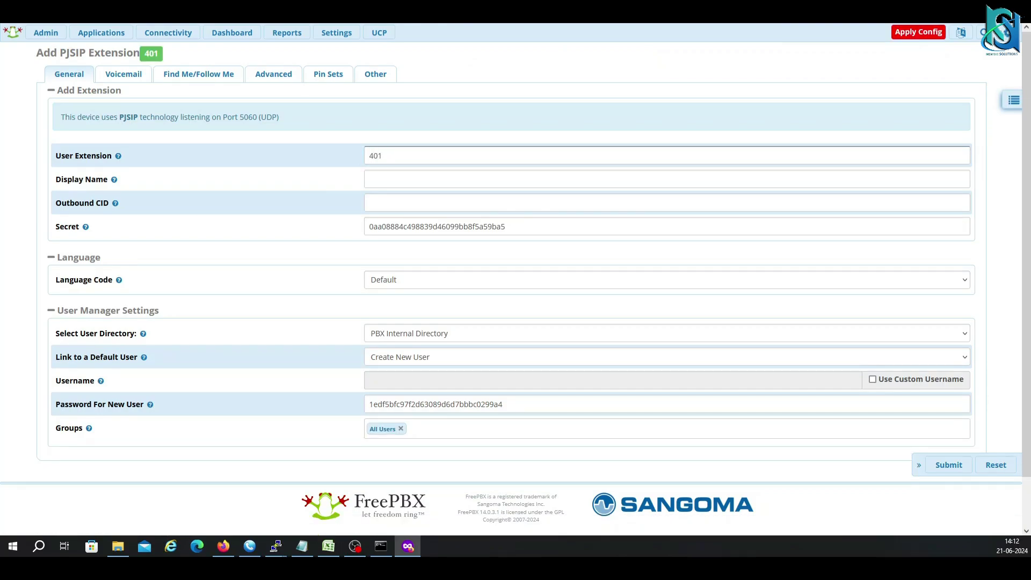
pyautogui.click(382, 182)
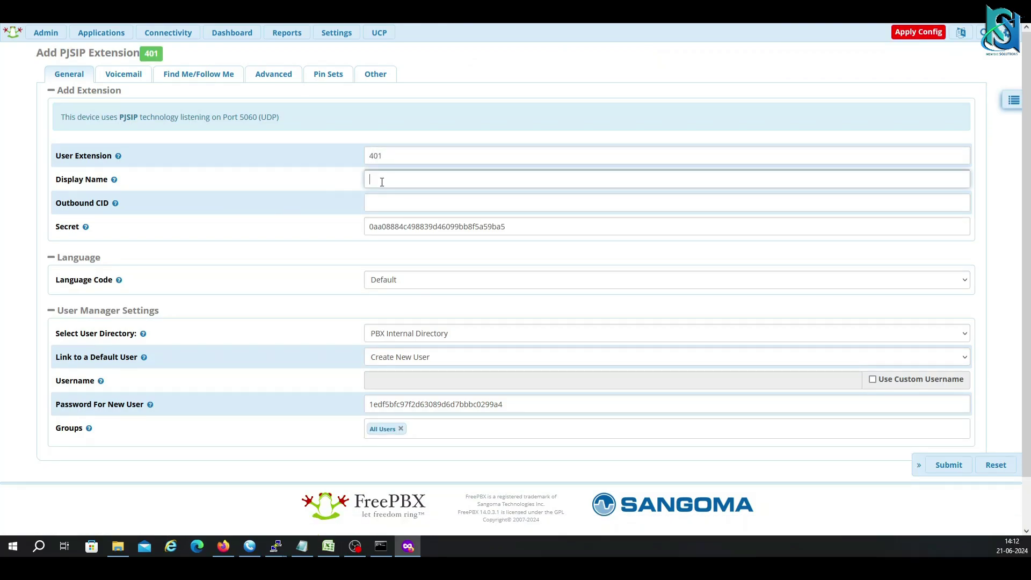
pyautogui.click(376, 202)
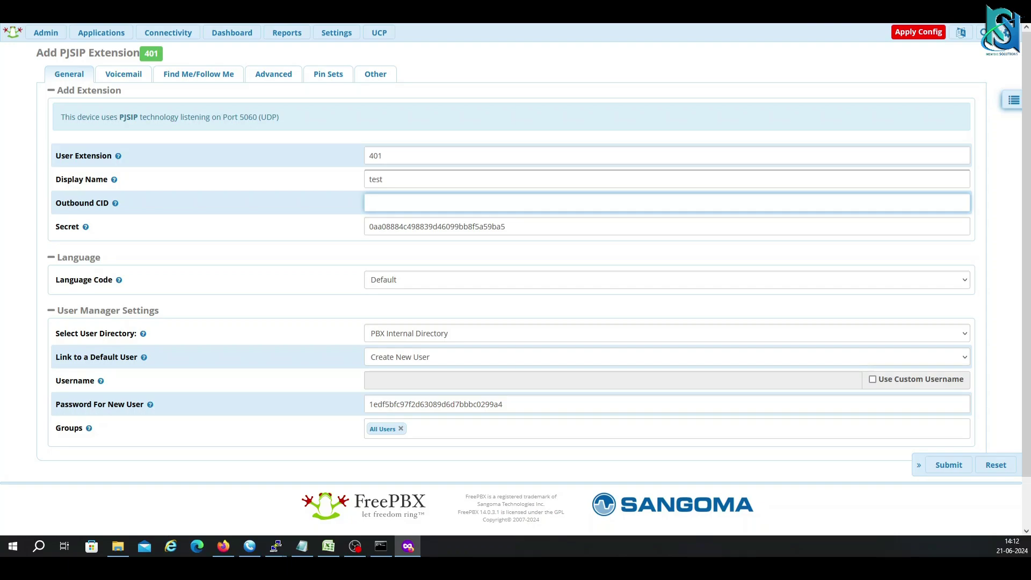
pyautogui.write('00000000')
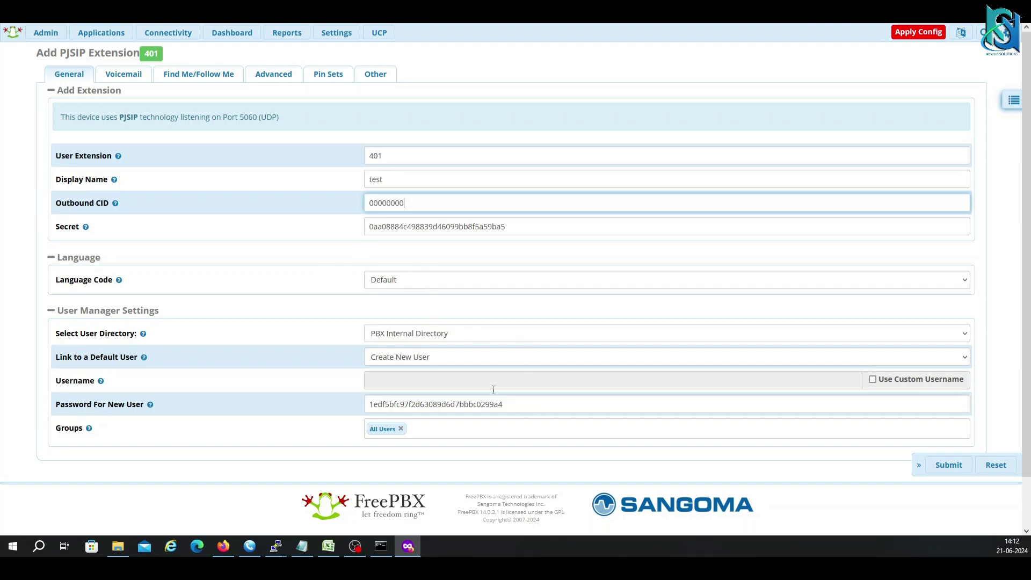
# Look through the Voicemail, Find Me/Follow Me, Advanced, Pin Sets and Other tabs, then submit extension 401.
pyautogui.click(135, 78)
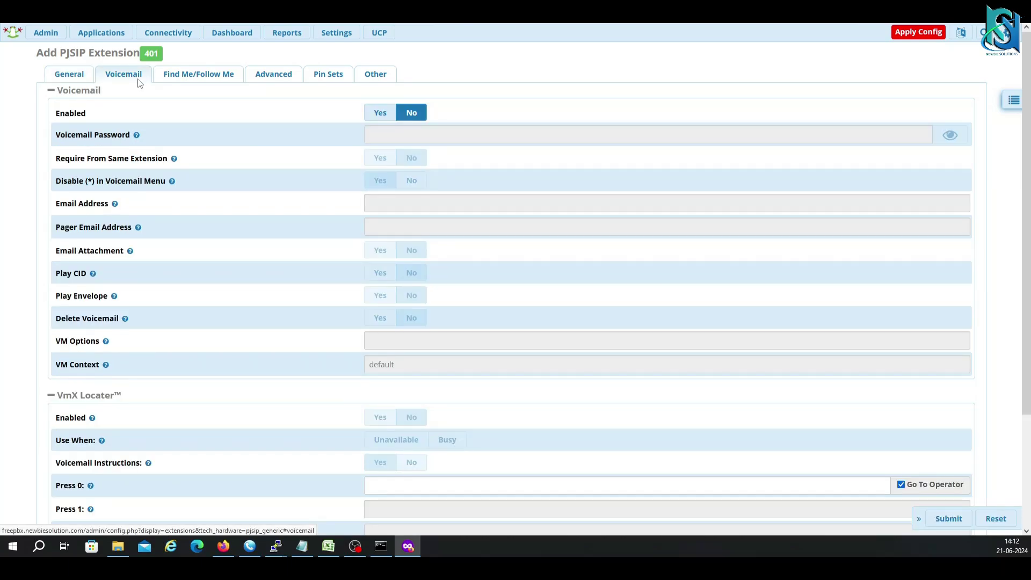
pyautogui.click(187, 82)
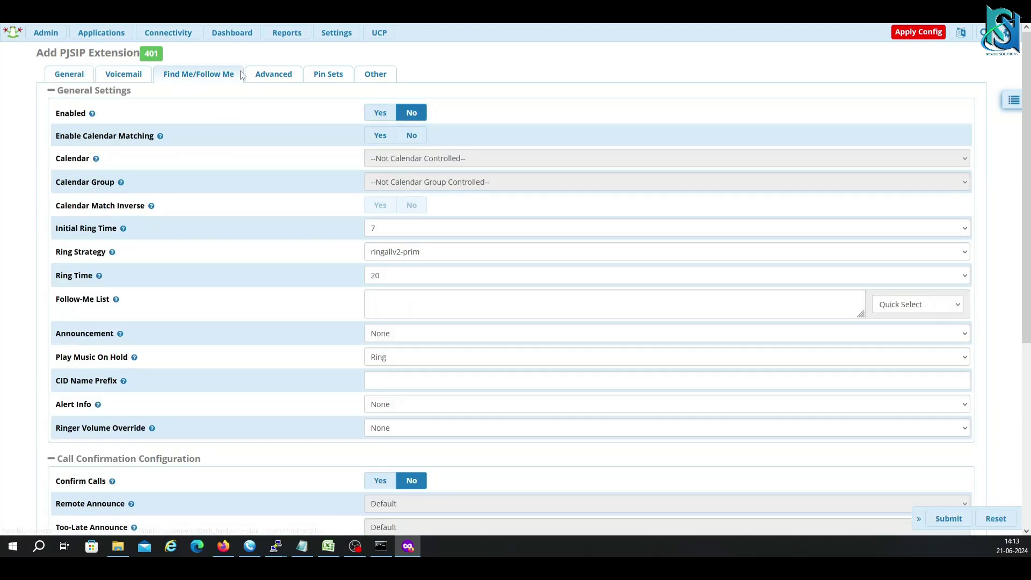
pyautogui.click(286, 77)
pyautogui.click(346, 78)
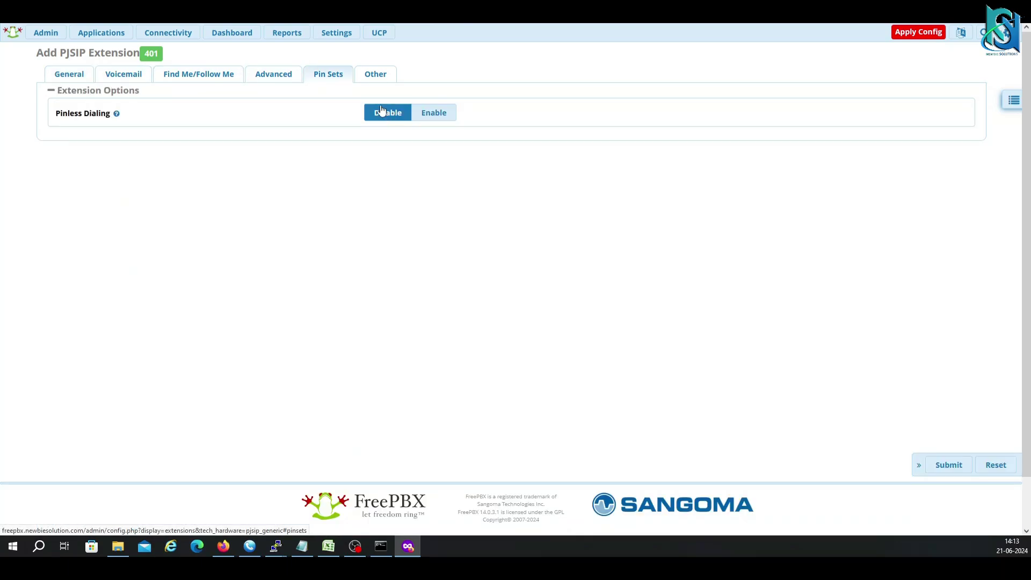
pyautogui.click(374, 78)
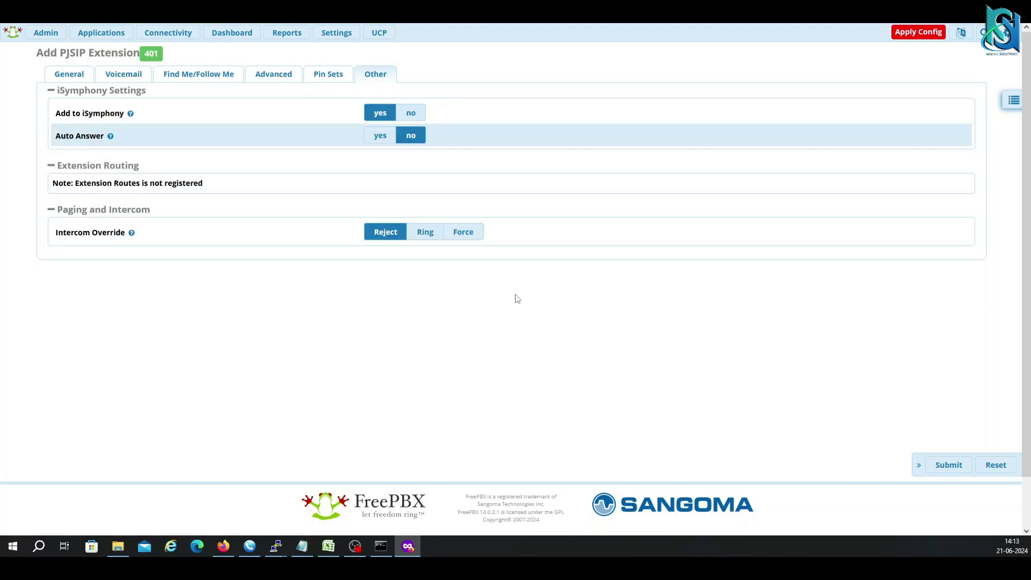
pyautogui.click(947, 467)
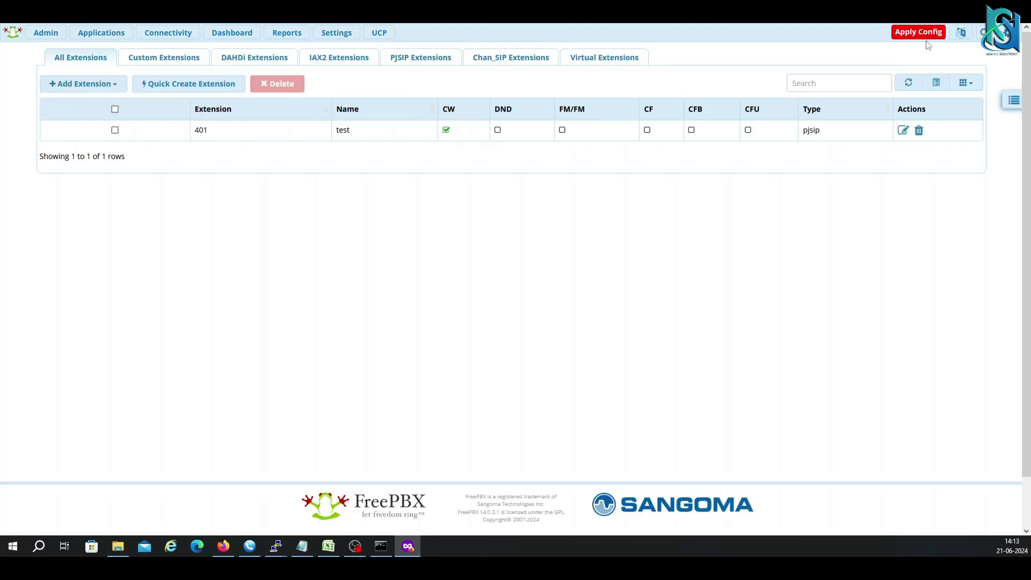
# Apply the pending config, then view Connectivity > Outbound Call Limit, an unlicensed $65/year add-on.
pyautogui.click(924, 33)
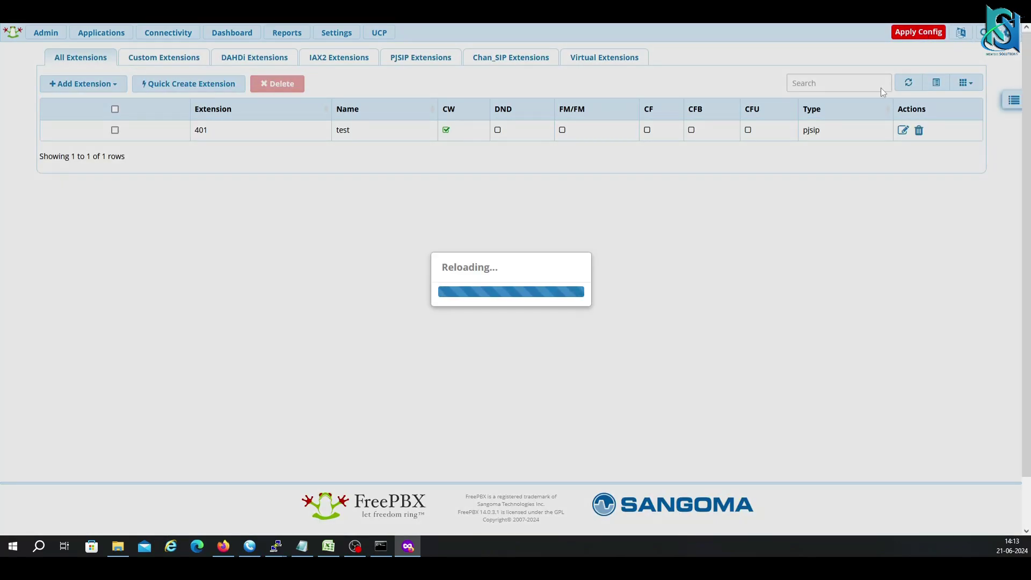
pyautogui.moveTo(168, 32)
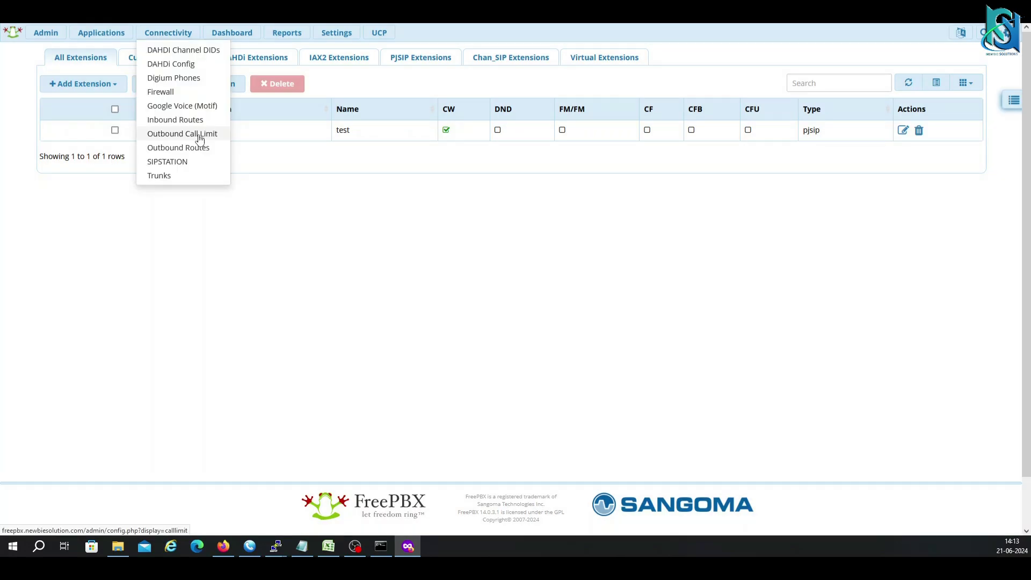
pyautogui.click(198, 135)
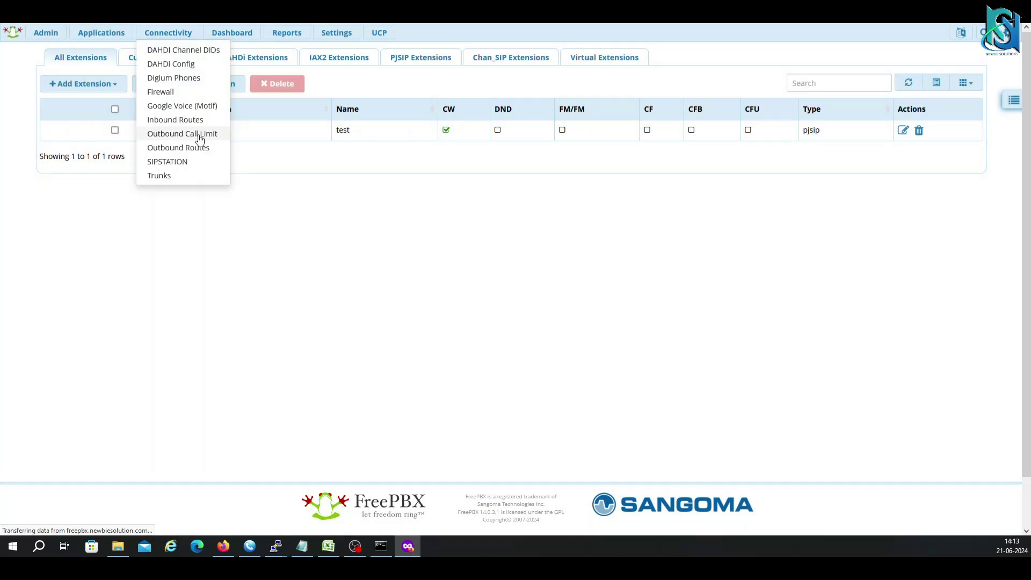
pyautogui.moveTo(164, 36)
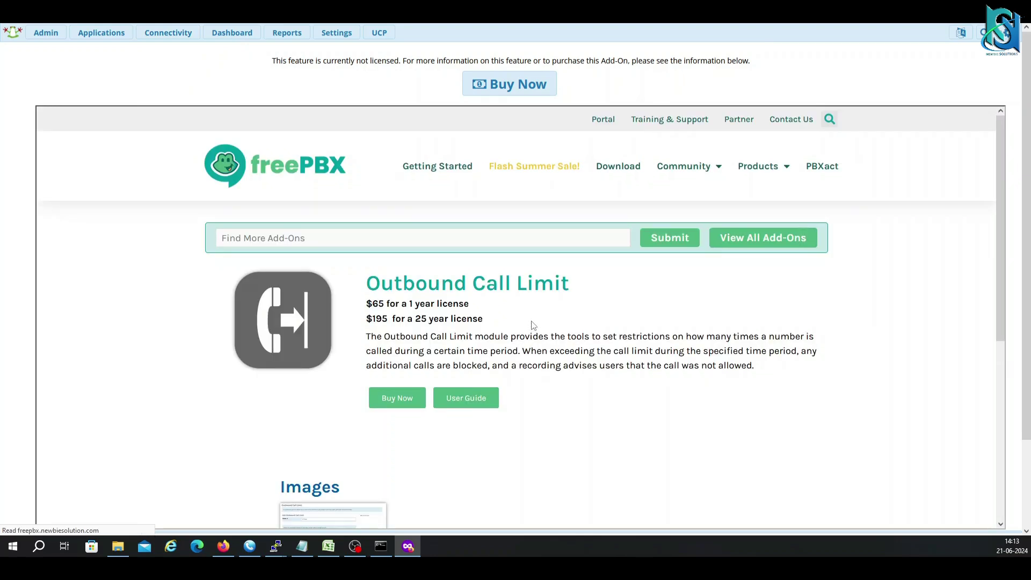
# Start a new route under Connectivity > Inbound Routes and review its Set Destination choices without picking one.
pyautogui.click(175, 118)
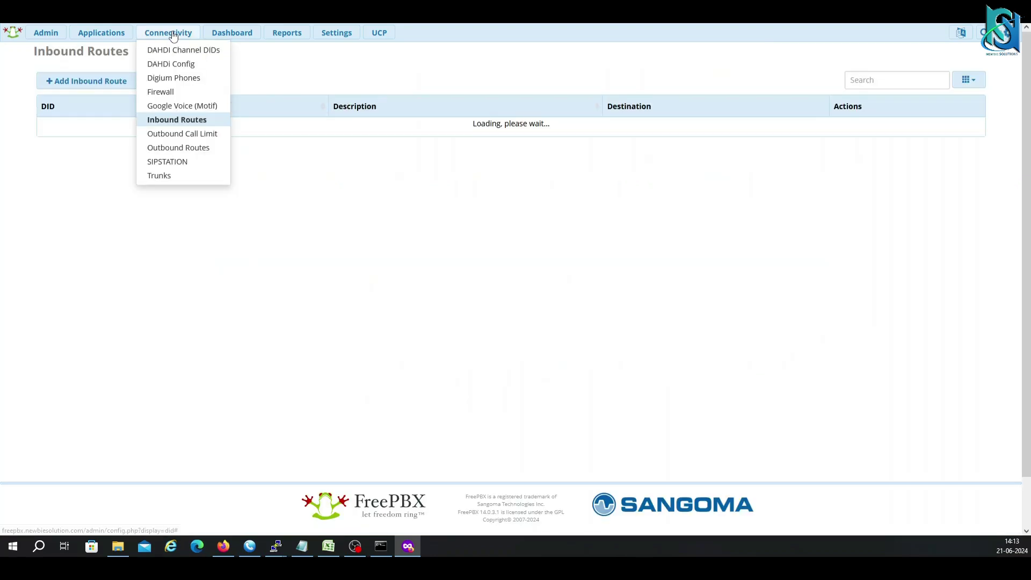
pyautogui.click(115, 90)
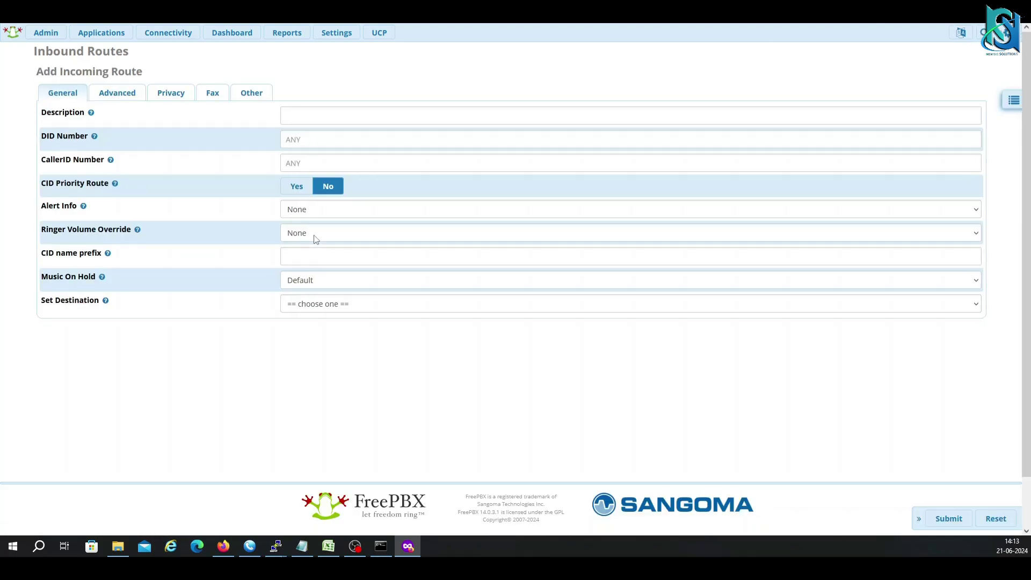
pyautogui.click(301, 115)
pyautogui.click(310, 136)
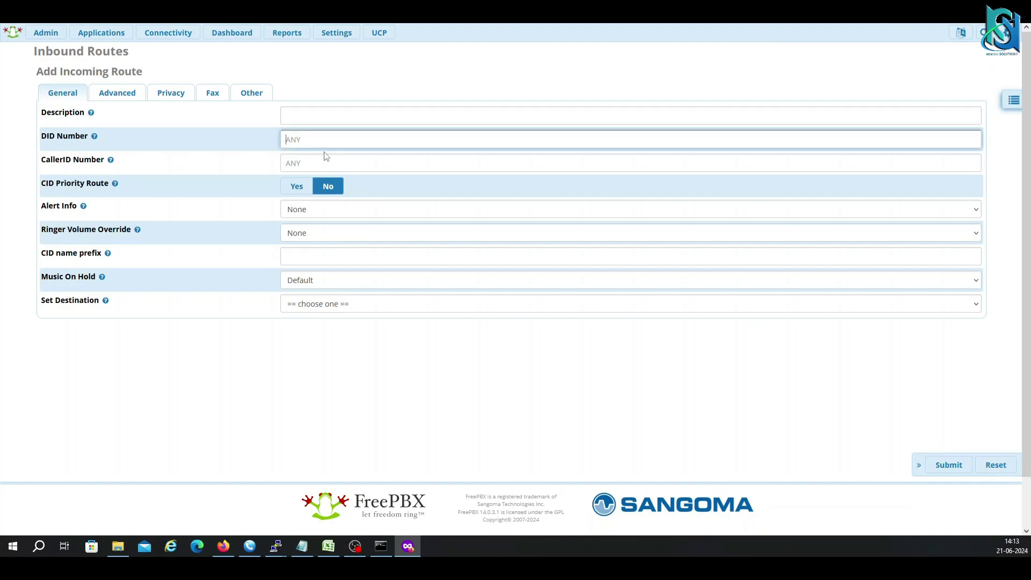
pyautogui.click(375, 309)
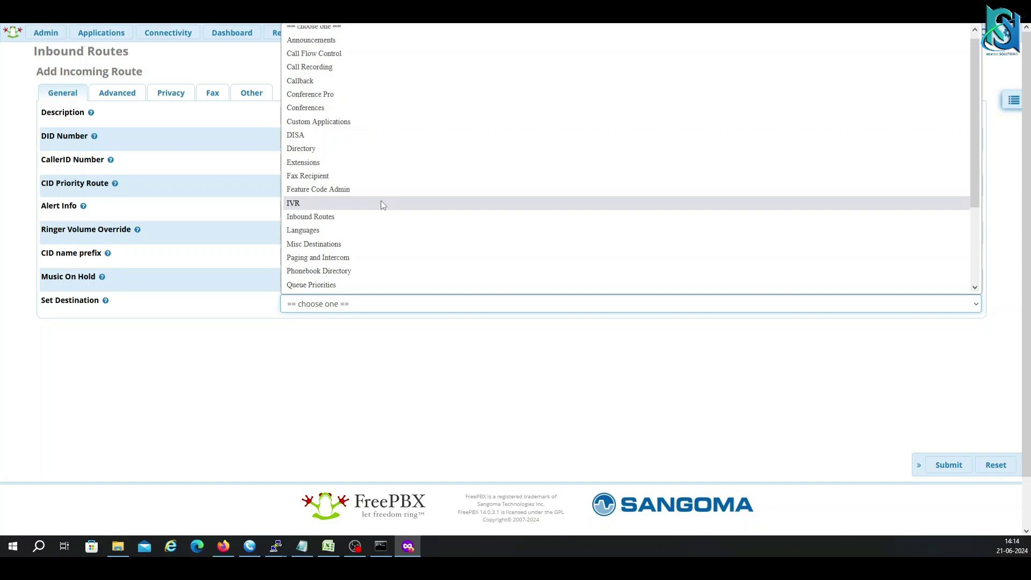
pyautogui.click(45, 32)
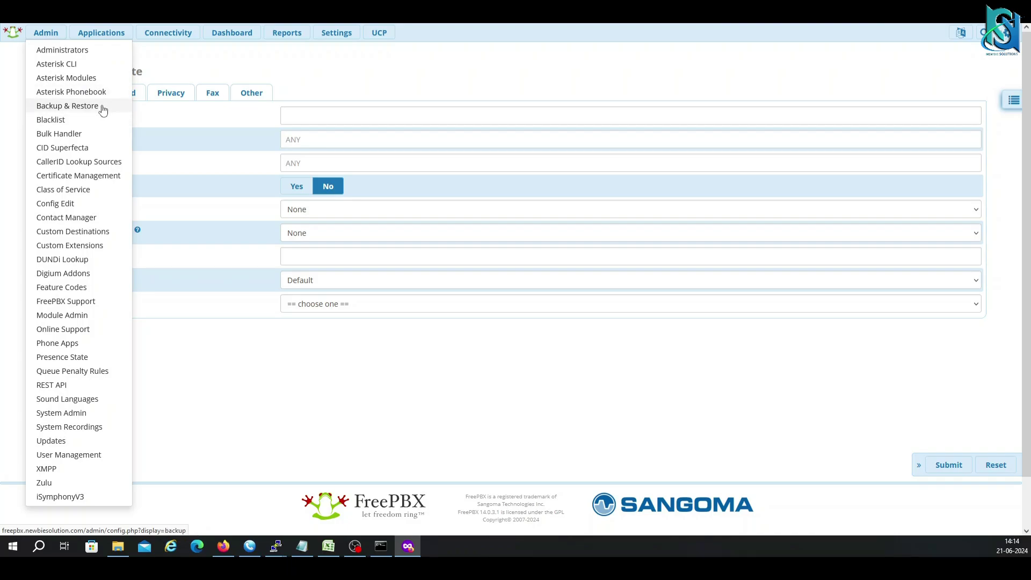
# Start an Add SIP (chan_pjsip) Trunk form and view its Dial Rules, pjsip Settings and General tabs.
pyautogui.click(168, 32)
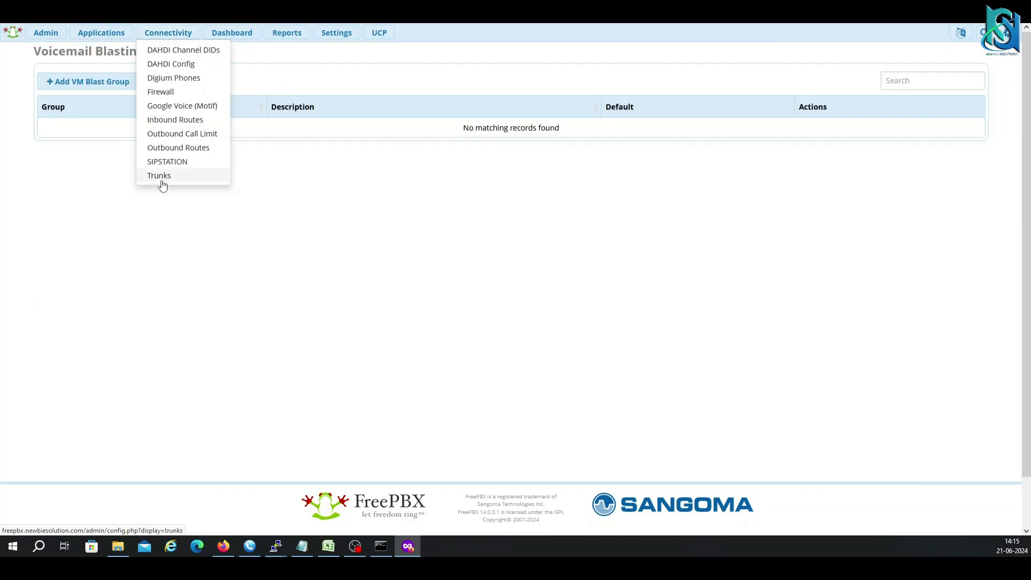
pyautogui.click(162, 182)
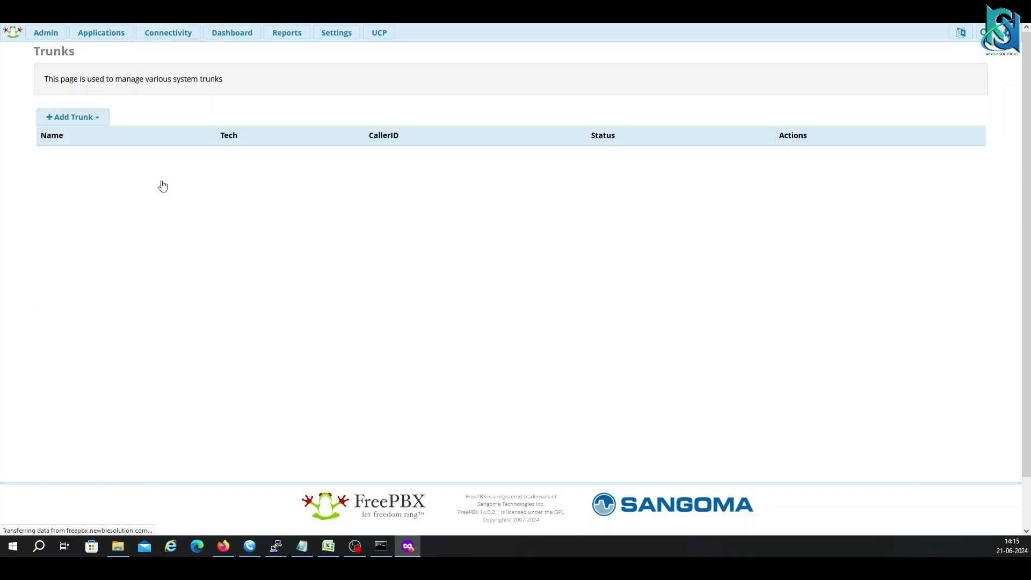
pyautogui.click(83, 124)
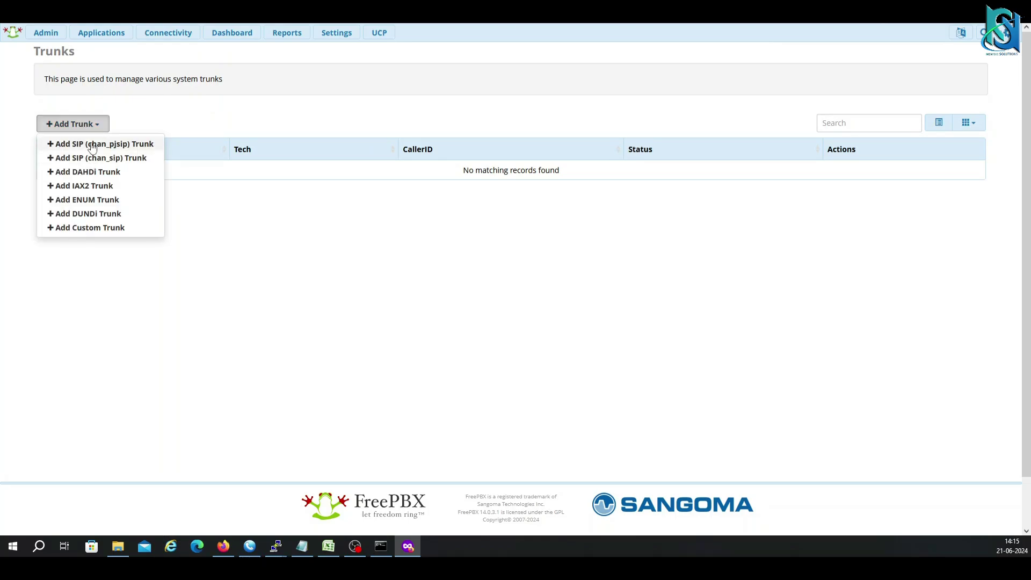
pyautogui.click(110, 148)
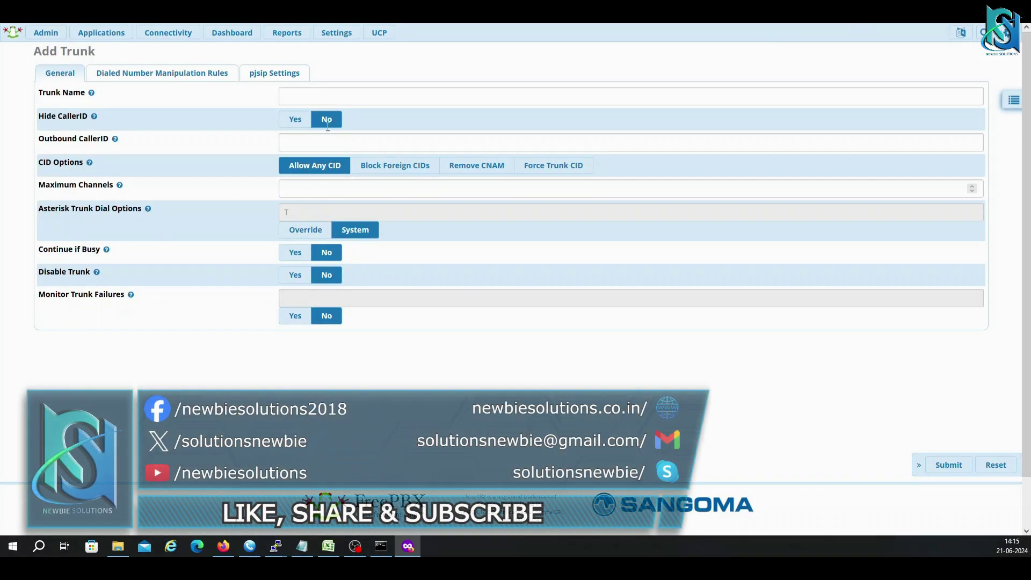
pyautogui.click(172, 75)
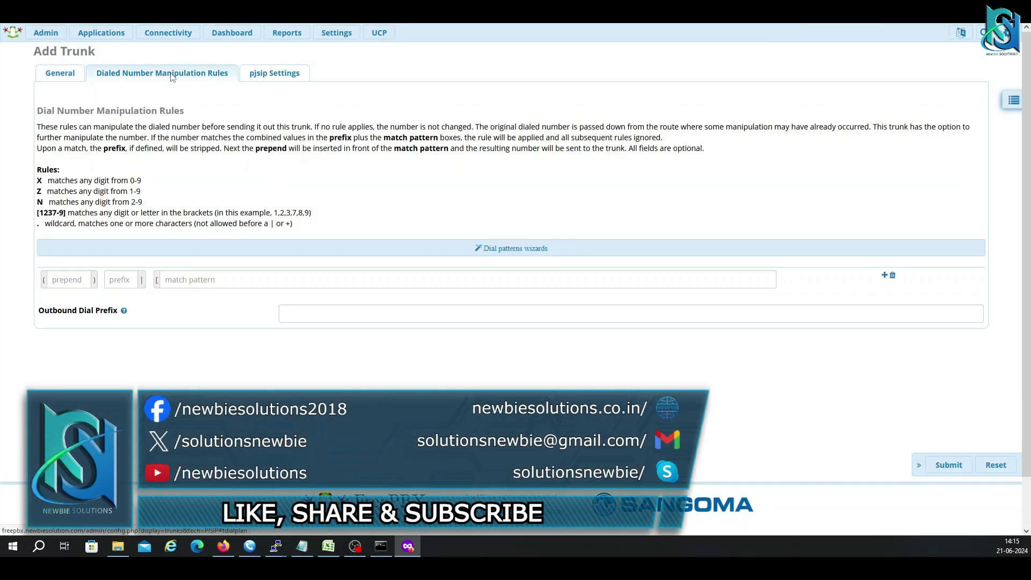
pyautogui.click(276, 78)
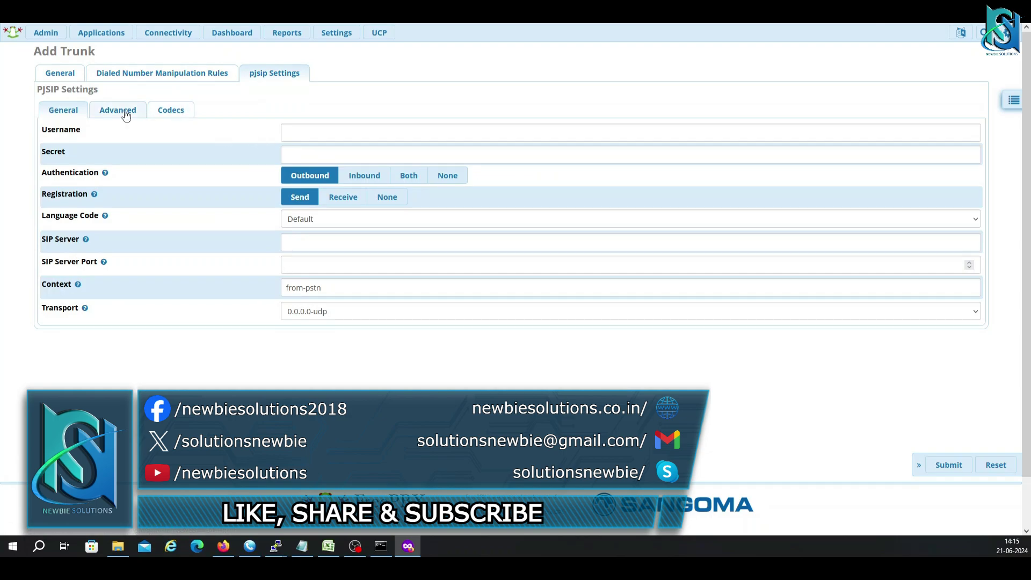
pyautogui.click(60, 73)
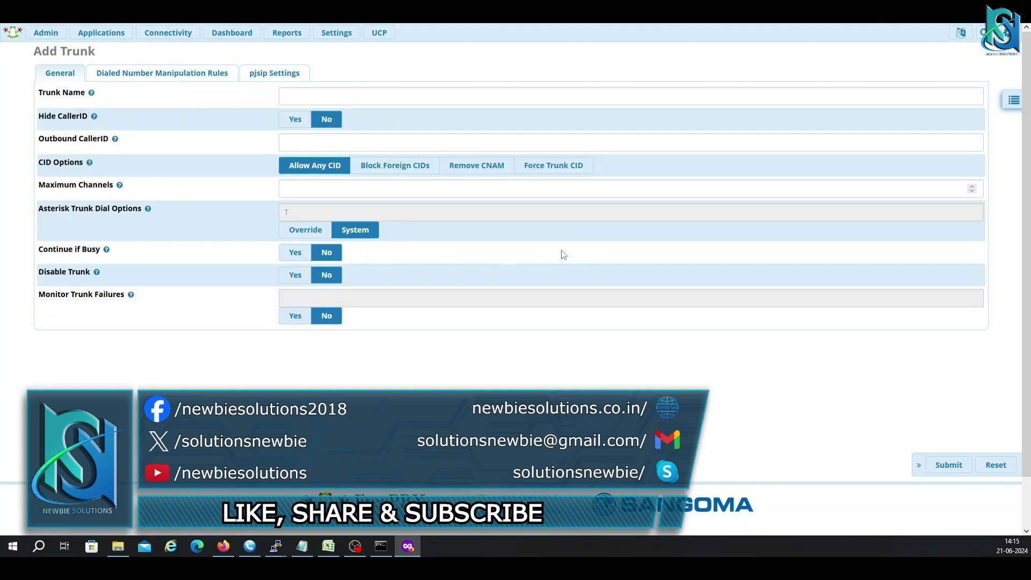